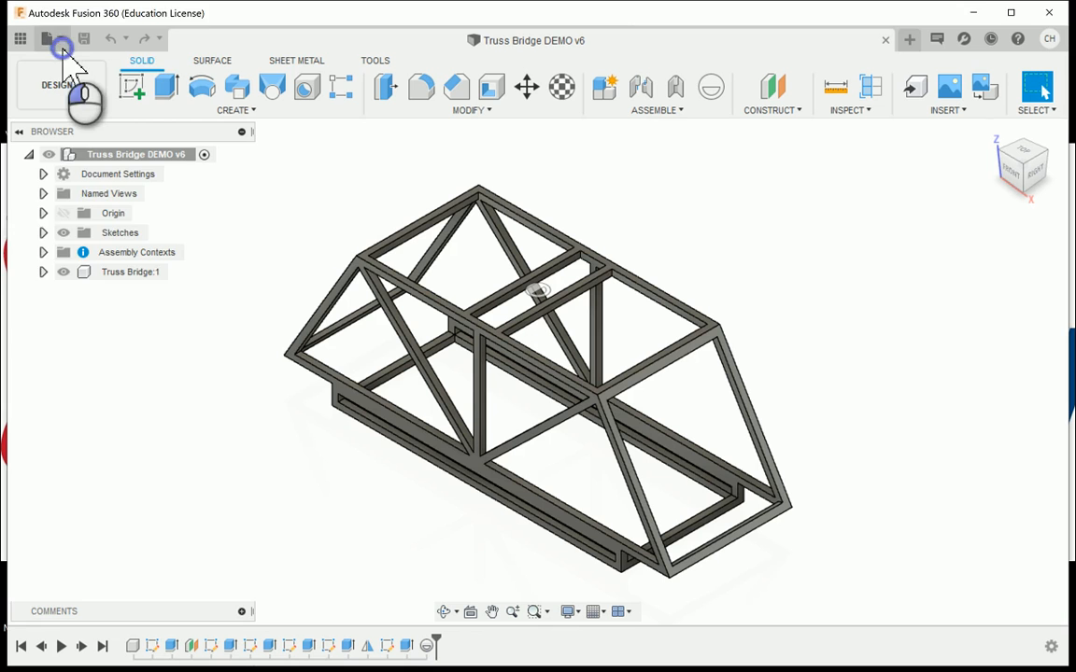
- Create a new drawing from the full bridge assembly using the ASME standard and sheet size B (17in x 11in)
left_click(60, 45)
mouse_move(109, 119)
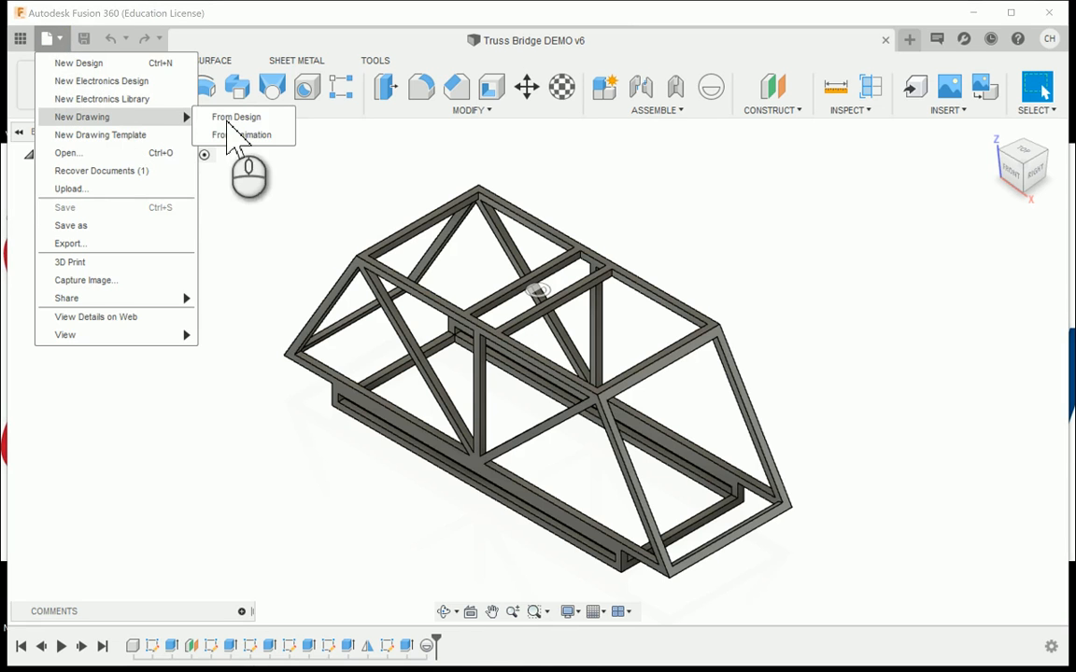
left_click(229, 119)
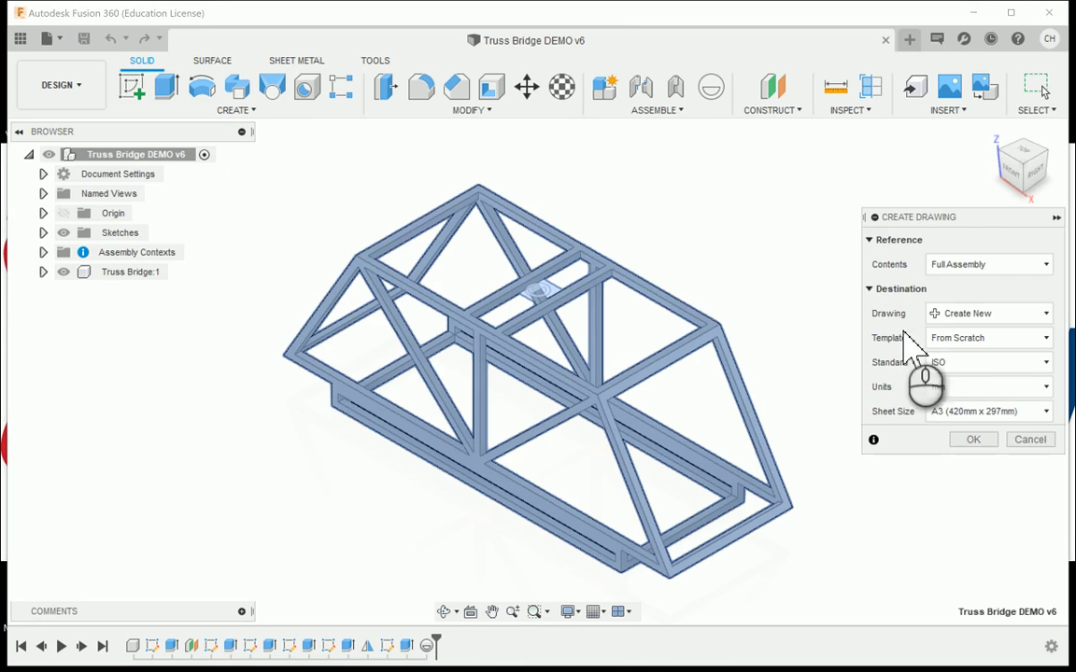
left_click(953, 362)
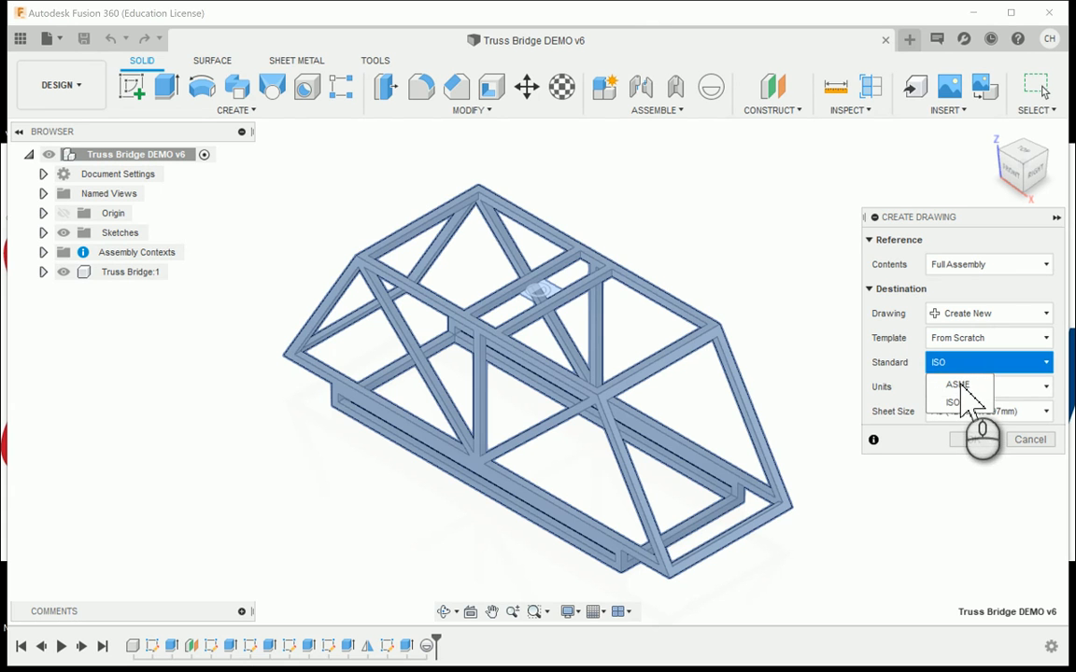
left_click(958, 385)
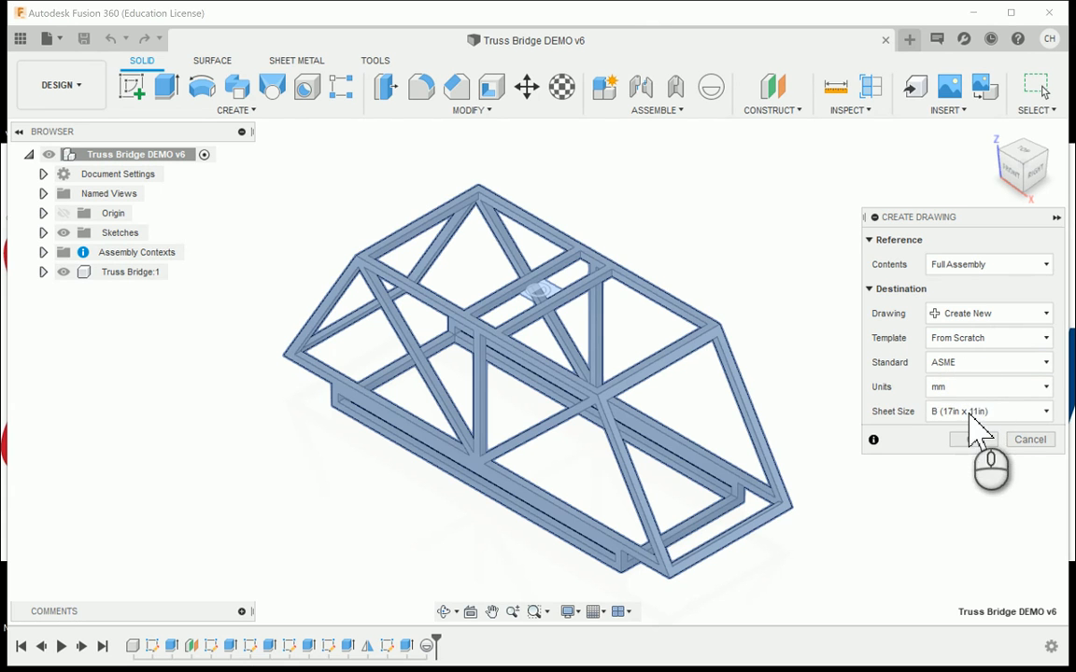
left_click(970, 413)
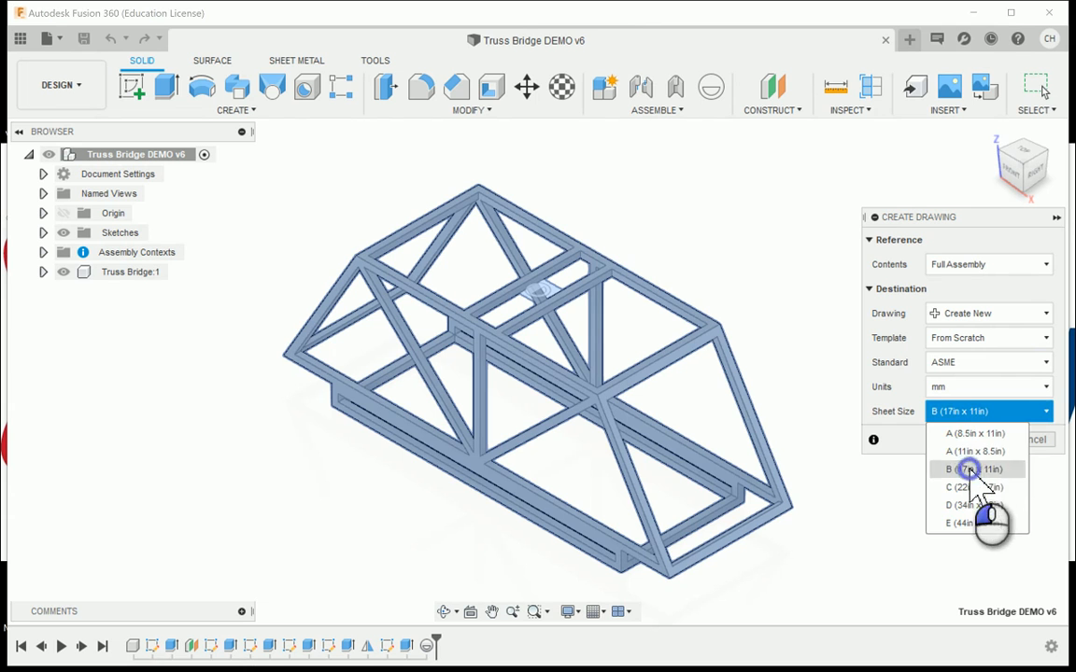
left_click(968, 470)
left_click(1005, 413)
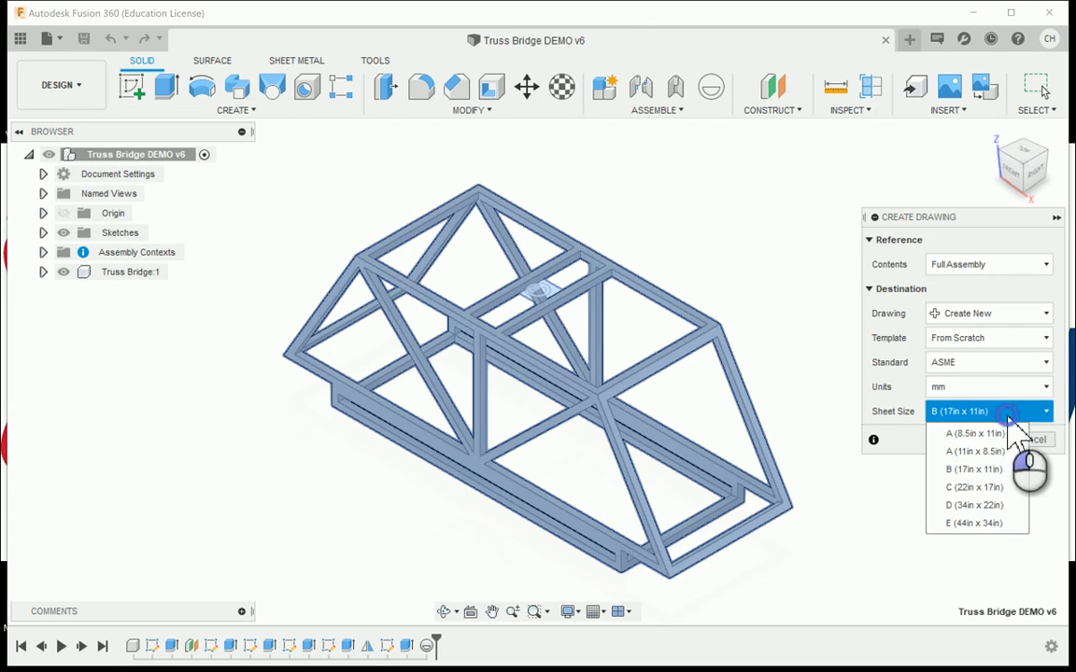
left_click(972, 470)
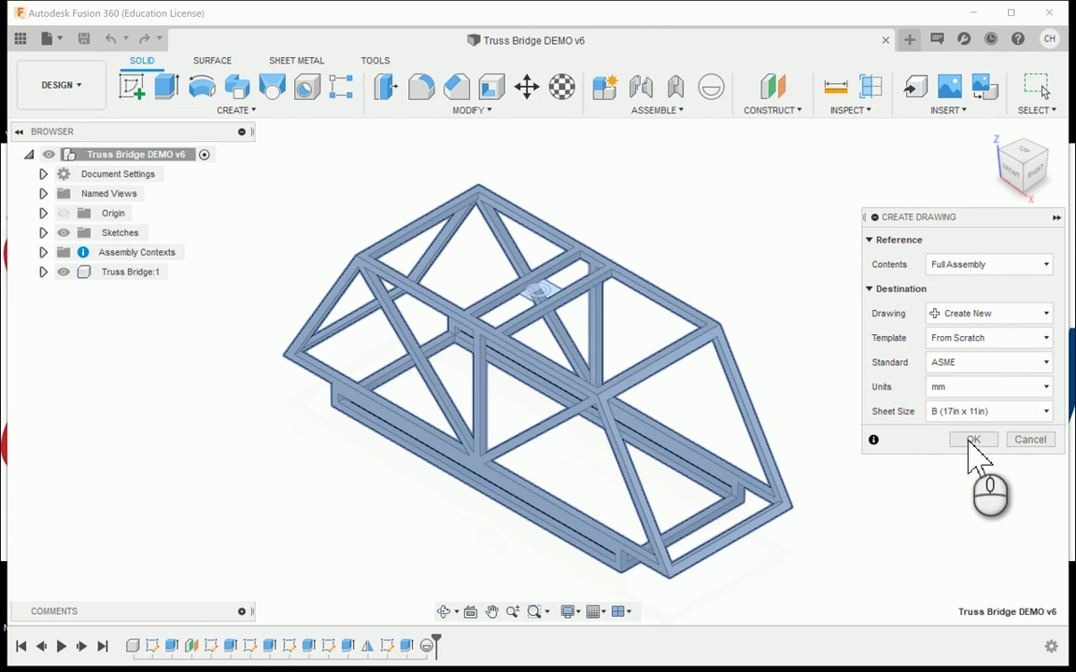
left_click(972, 439)
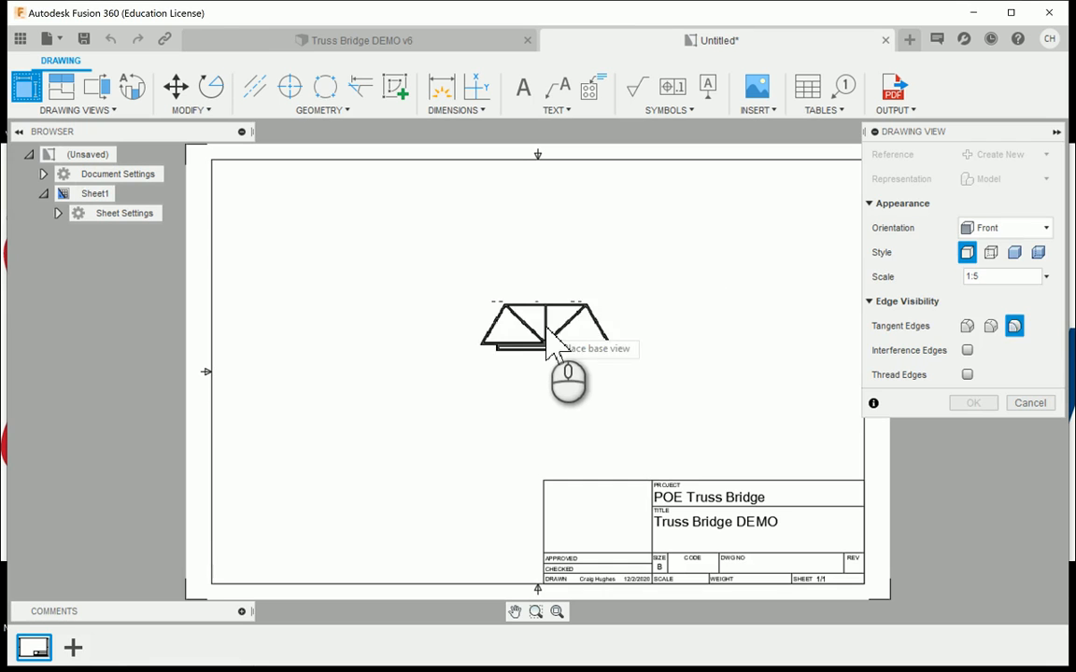
- Place the front base view in the middle of the sheet at 1:1 scale with the visible edges style
left_click(1045, 277)
left_click(1008, 99)
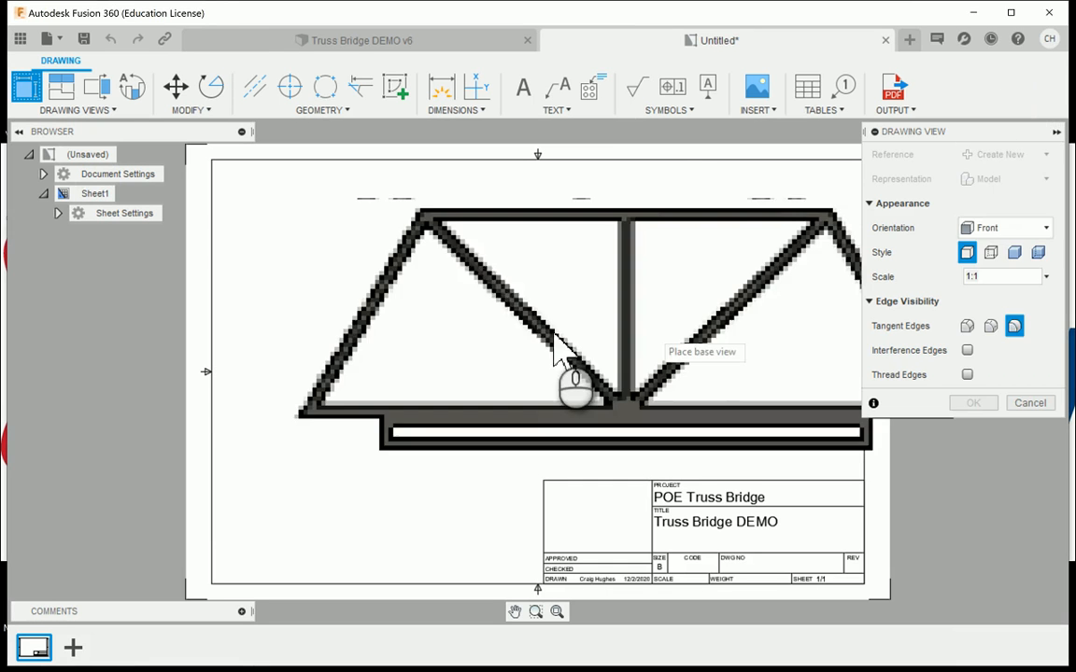
left_click(535, 333)
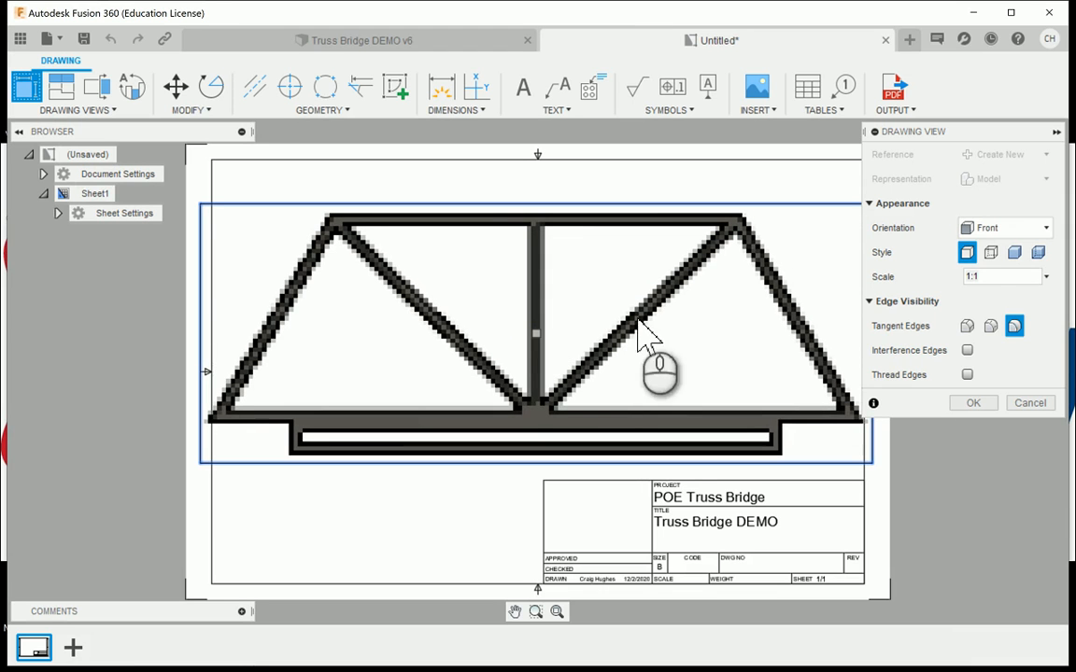
left_click(968, 254)
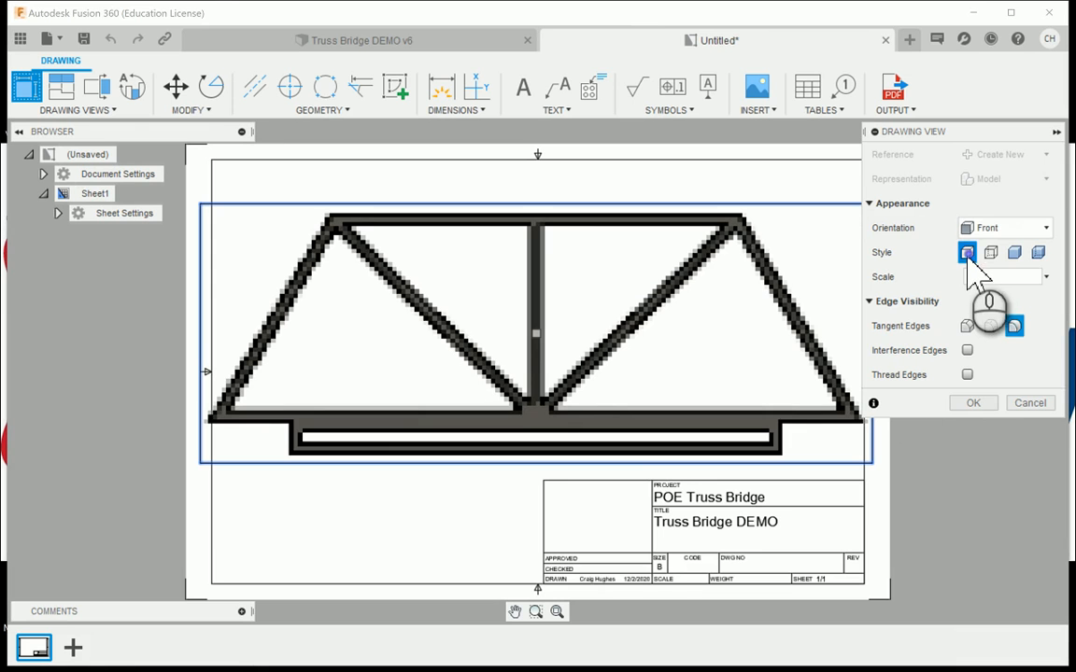
left_click(971, 404)
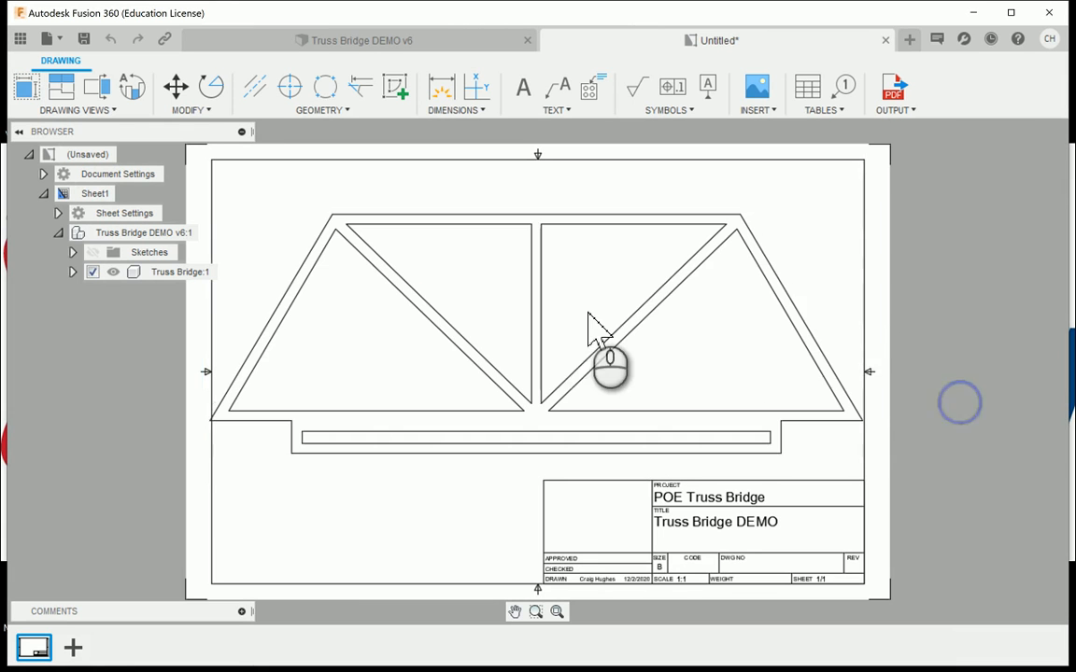
- Delete the sheet border and the title block from the first sheet
left_click(635, 160)
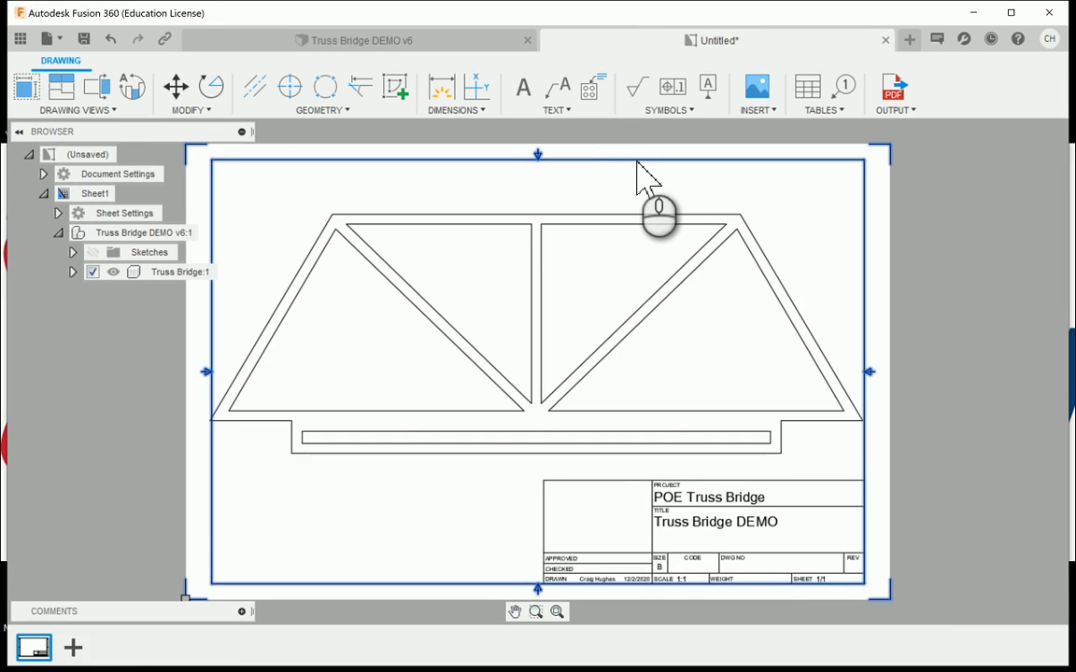
key("Delete")
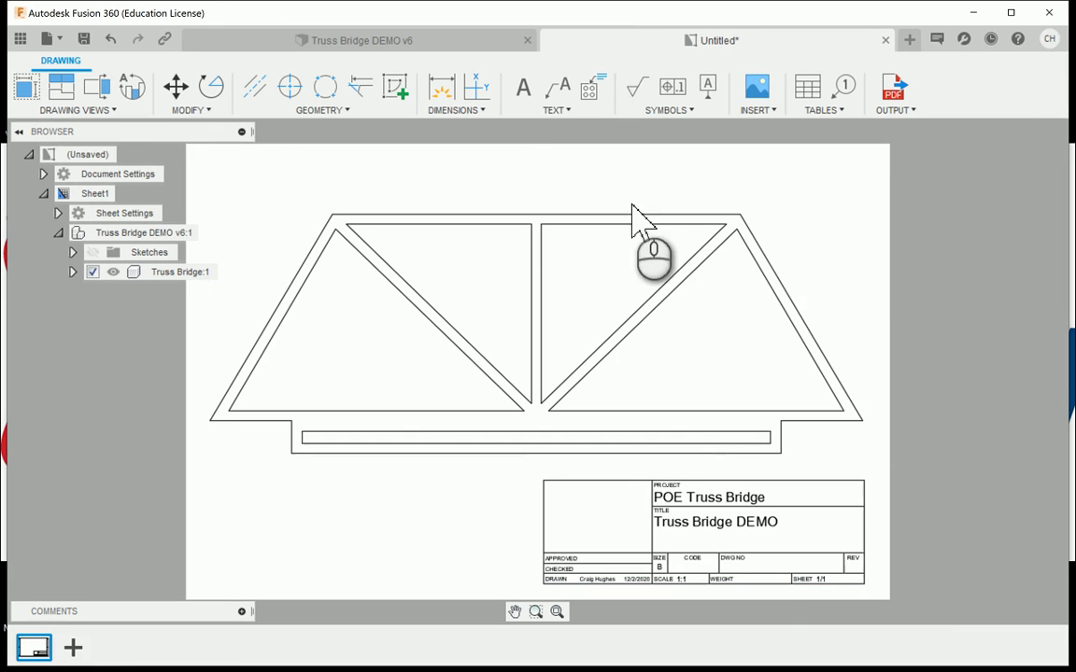
left_click(767, 480)
key("Delete")
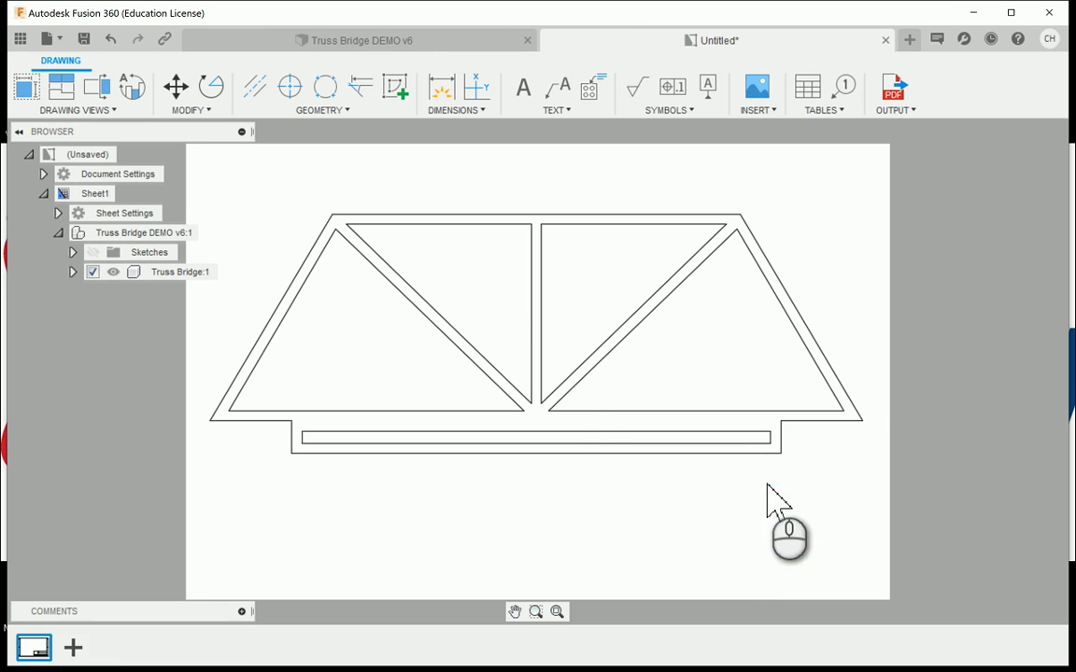
- Move the front view of the truss up to the upper edge of the sheet
left_click(576, 392)
left_click_drag(534, 334, 529, 271)
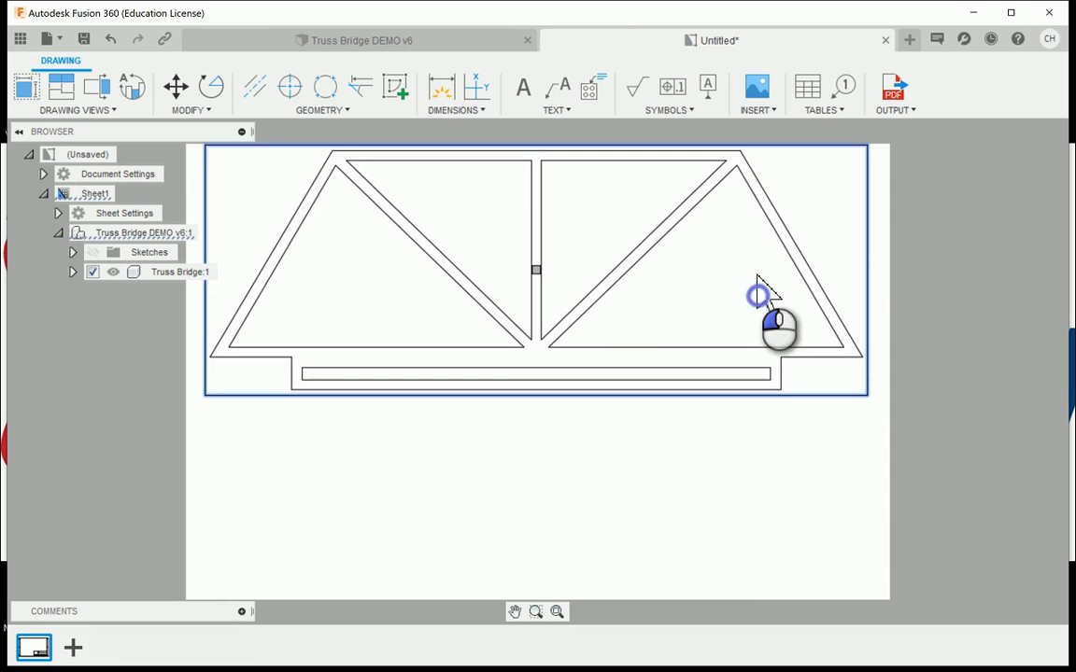
left_click(757, 280)
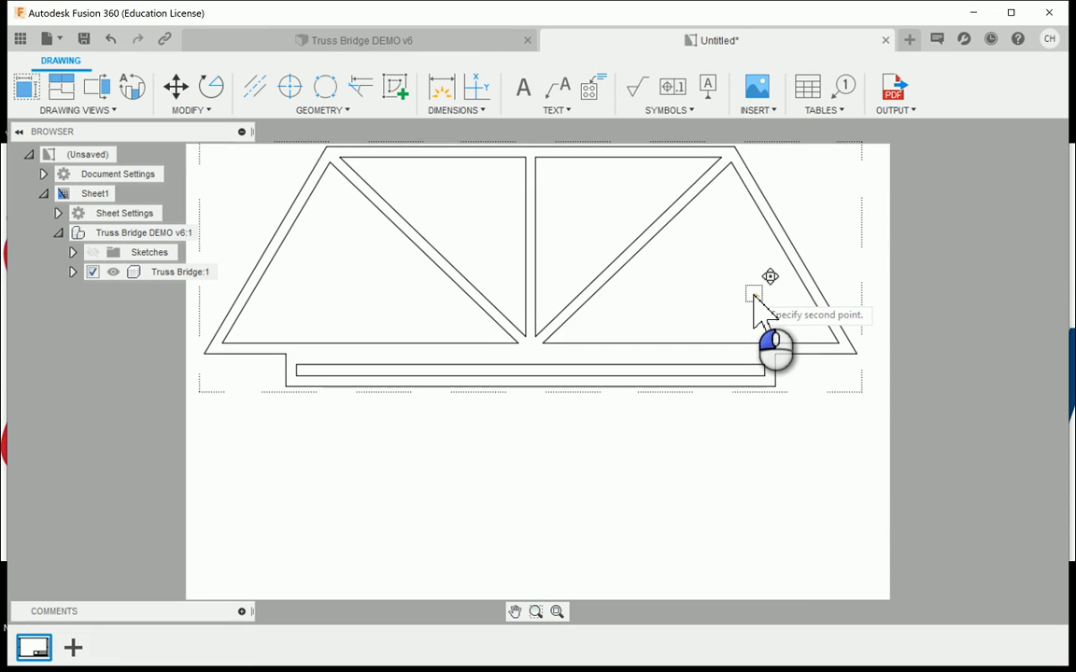
left_click(758, 301)
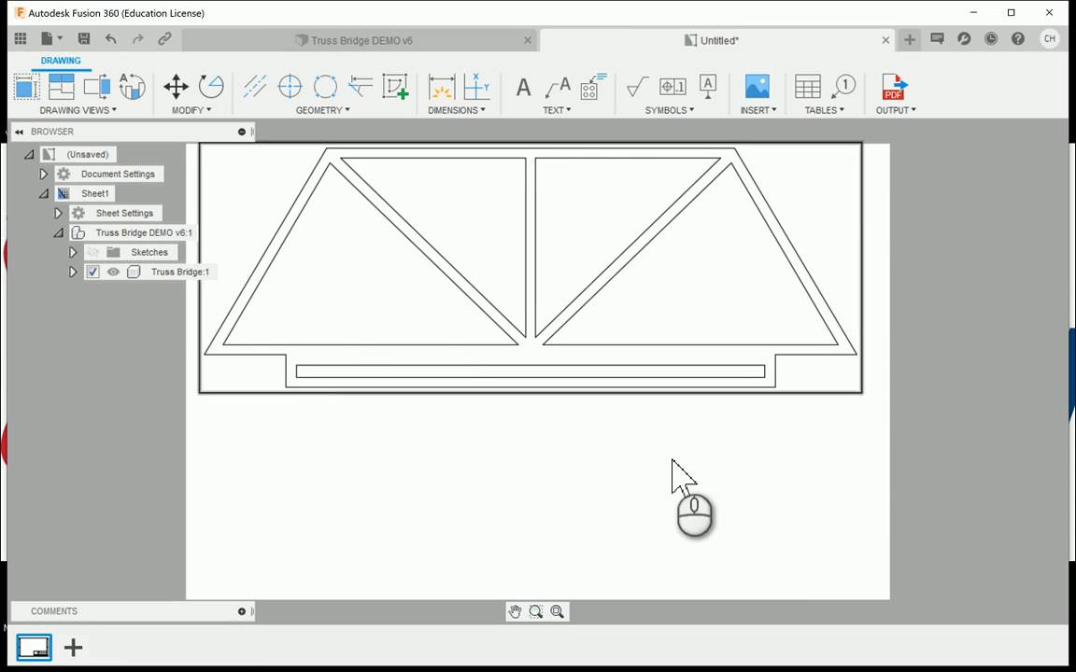
left_click(31, 89)
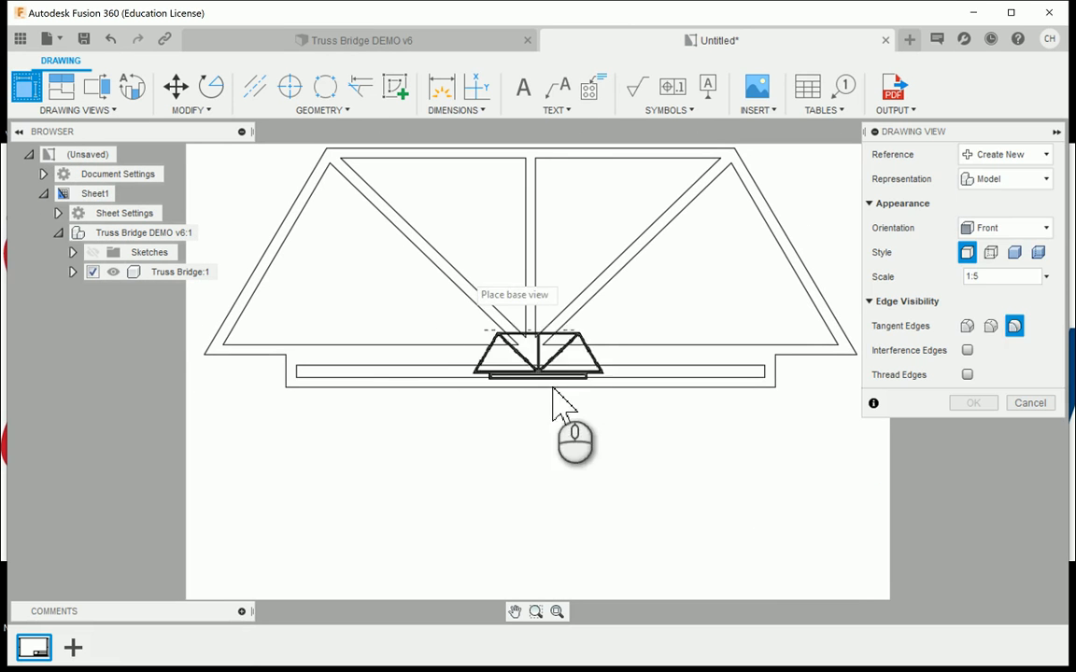
left_click(1048, 274)
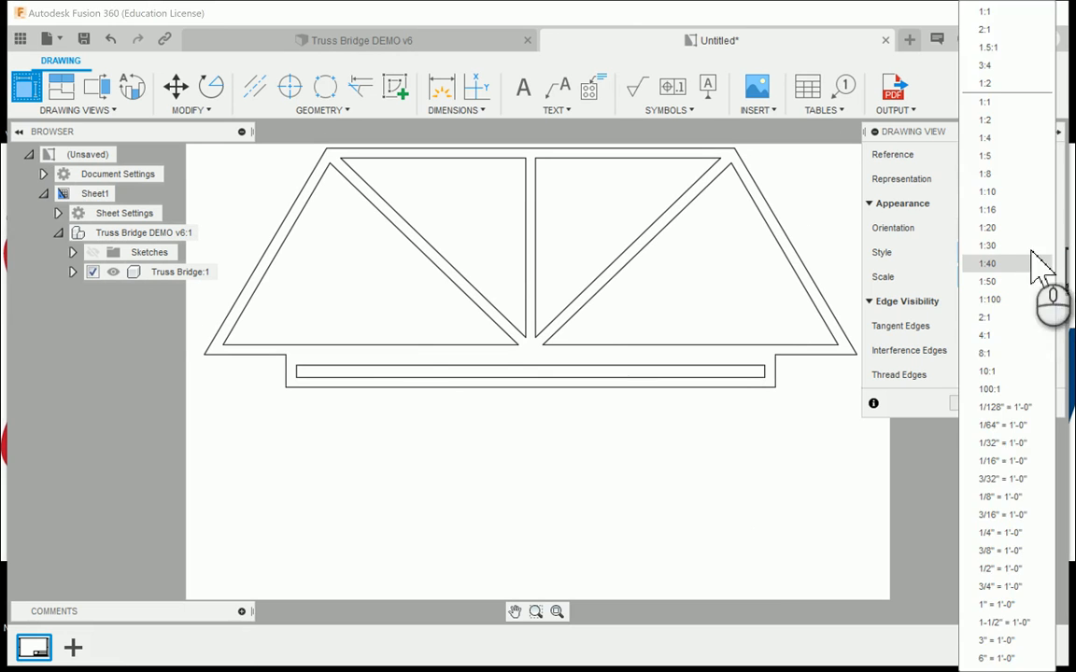
left_click(1025, 147)
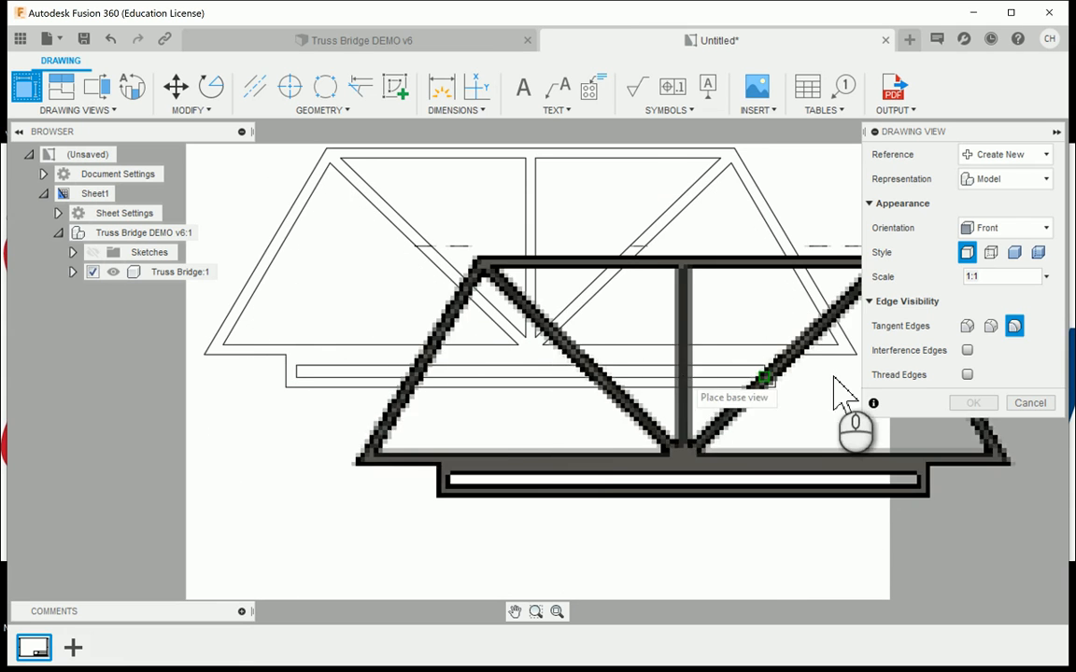
left_click(1024, 405)
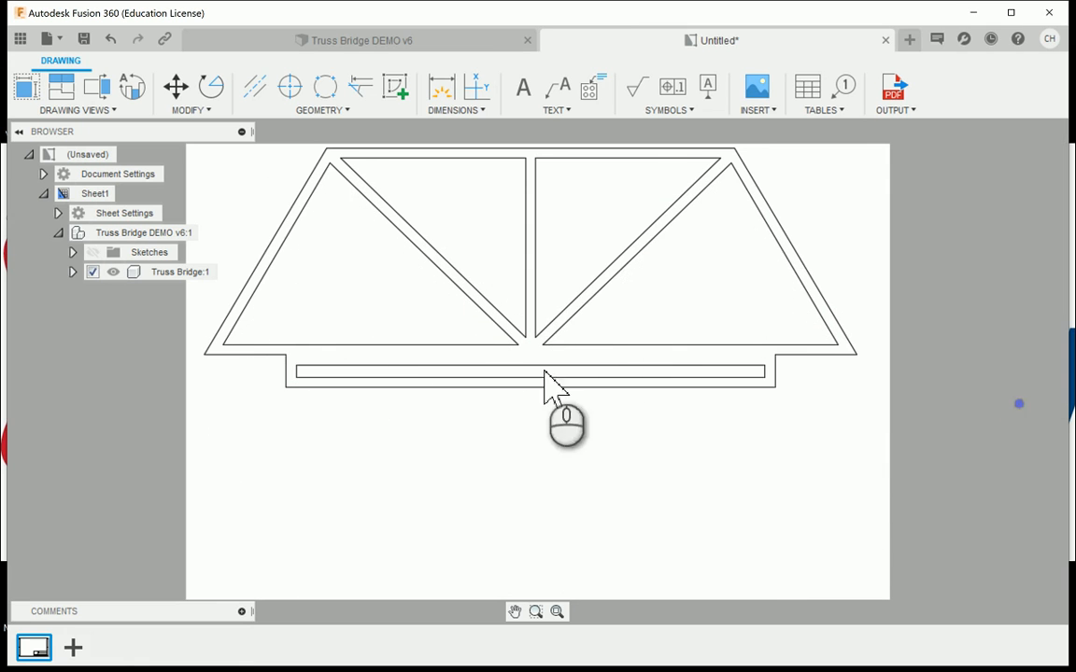
- Move the front view back down to the middle of the sheet
left_click_drag(530, 269, 531, 355)
left_click(614, 504)
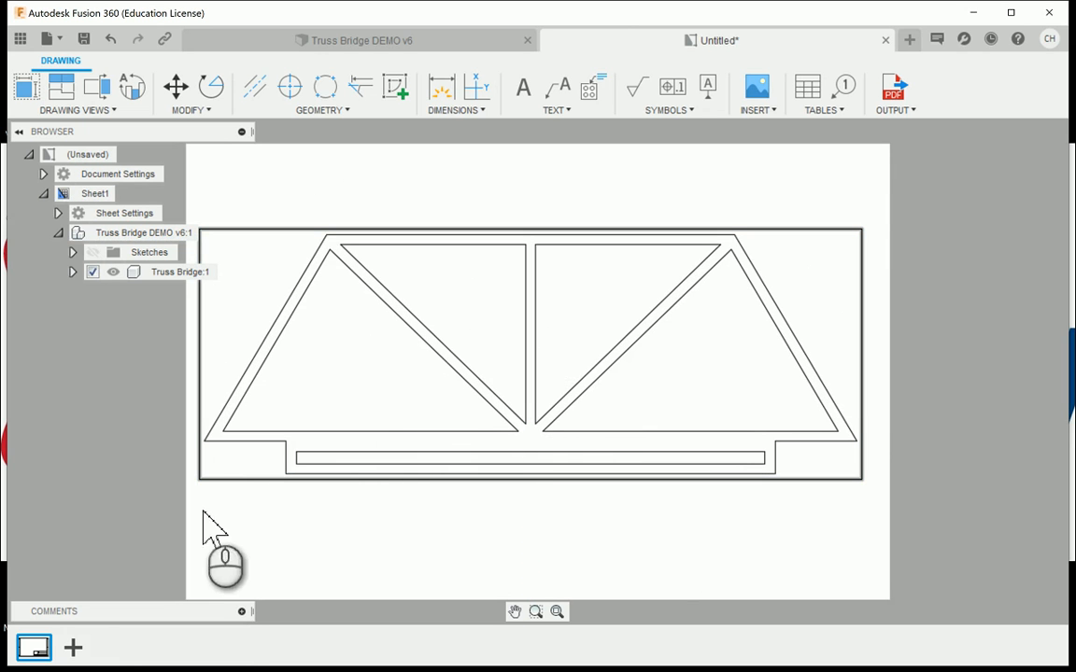
- Add a second sheet and place a front base view of the bridge in its middle at 1:1 scale
left_click(73, 647)
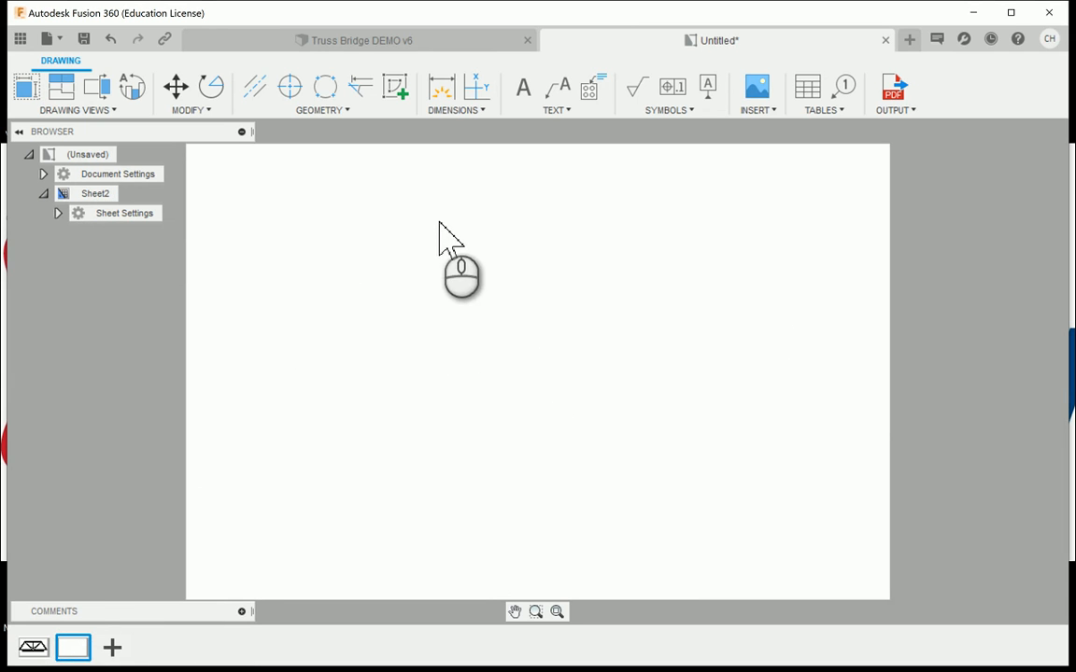
left_click(26, 87)
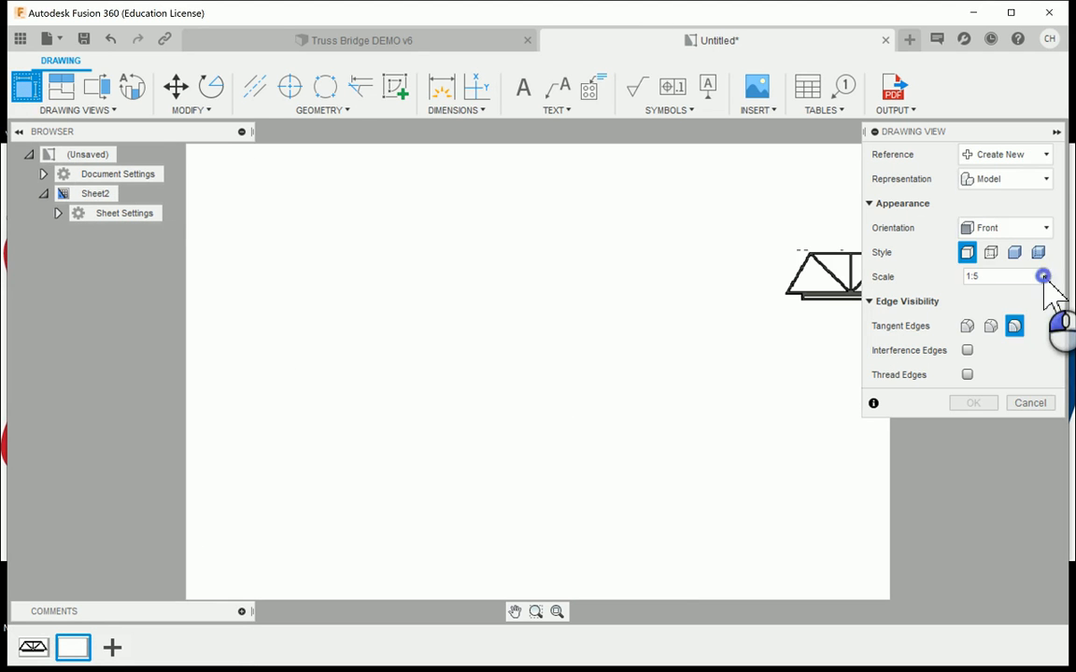
left_click(1043, 276)
left_click(993, 101)
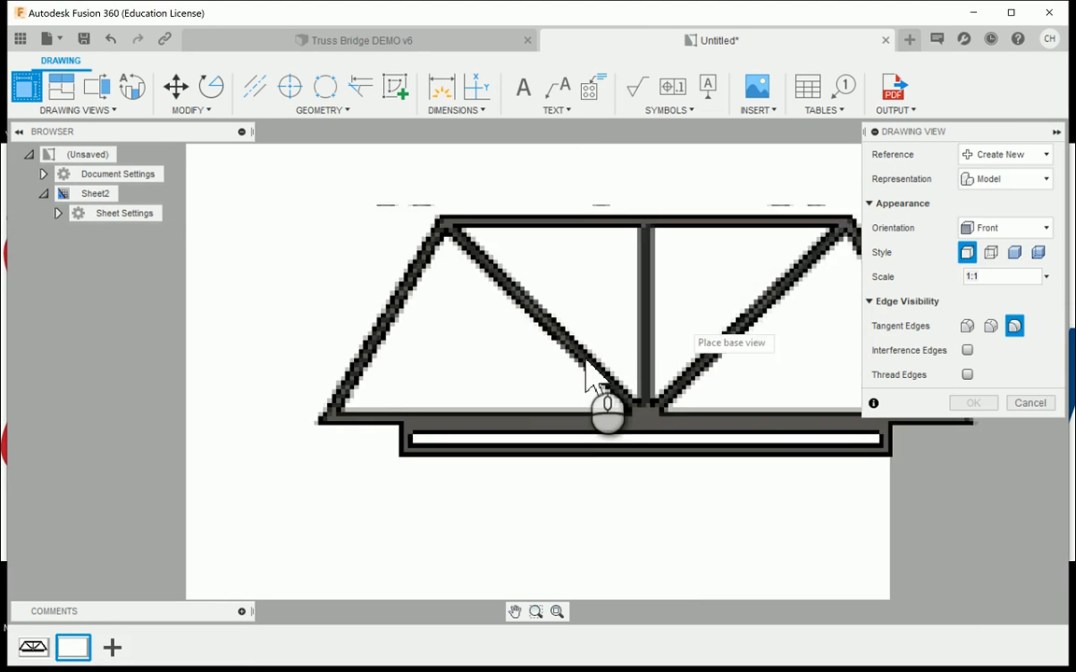
left_click(549, 371)
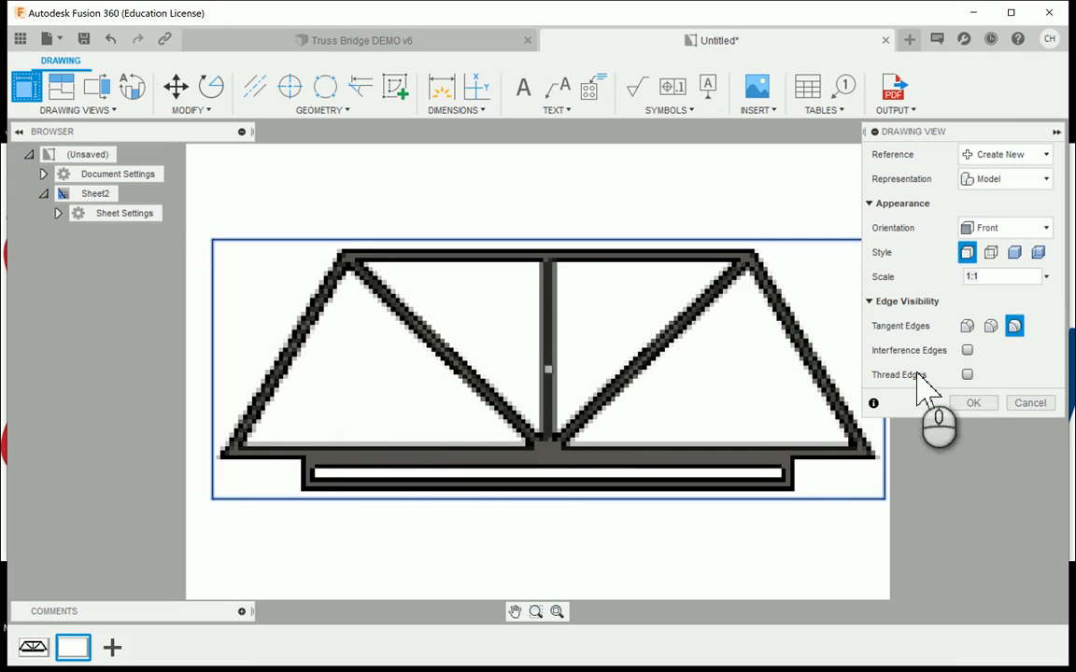
left_click(971, 404)
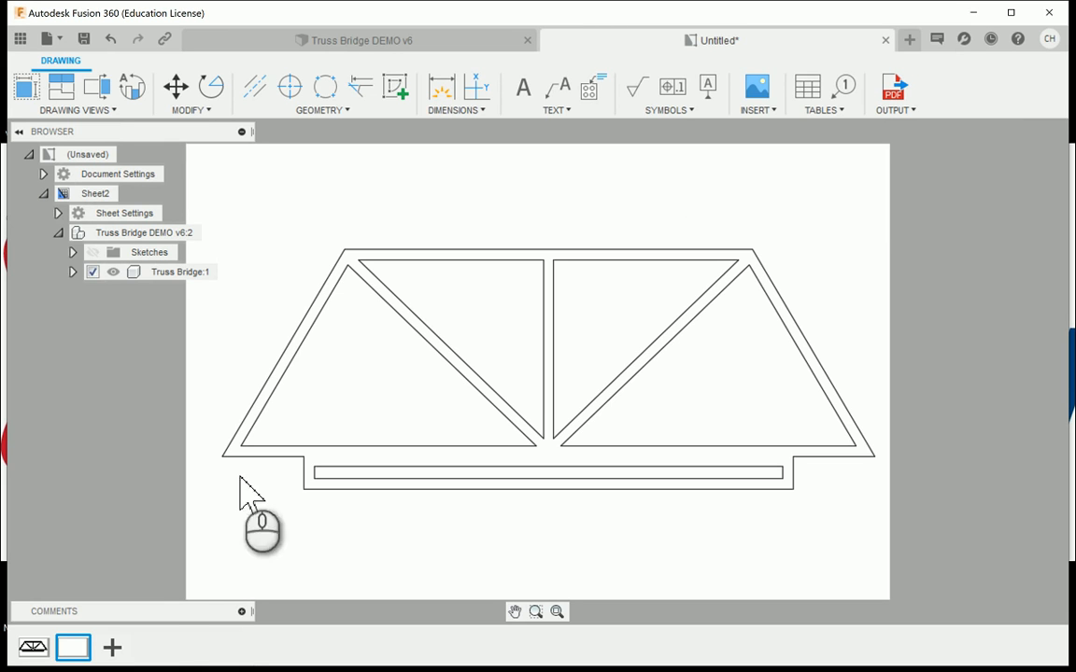
- Add a third sheet and place a base view with the TOP orientation in its middle at 1:1 scale
left_click(114, 644)
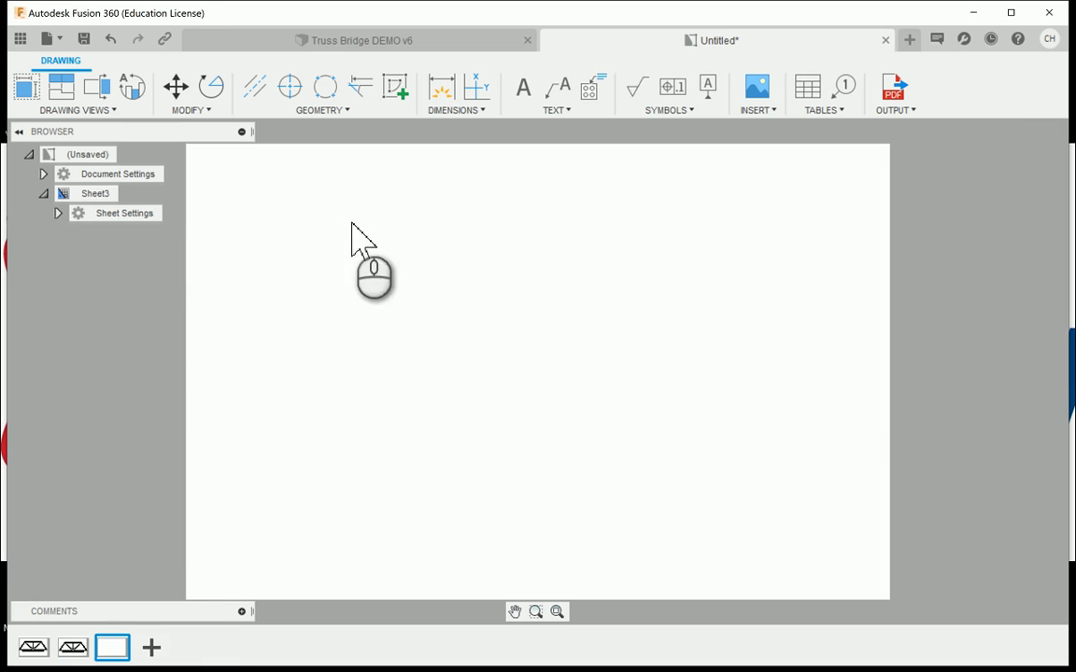
left_click(33, 89)
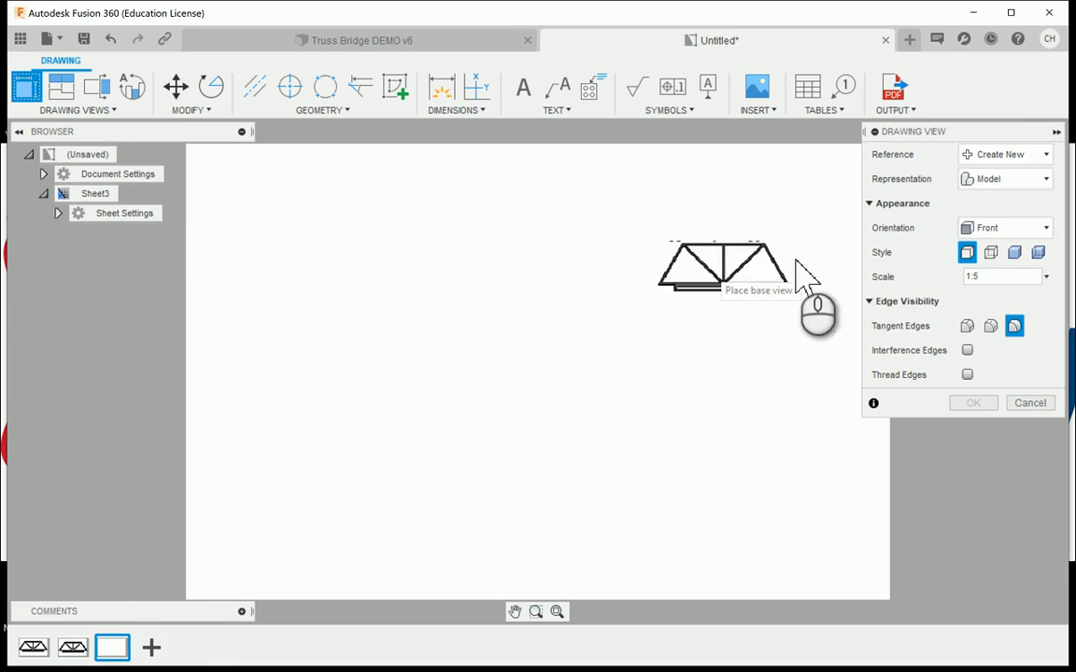
left_click(1045, 278)
left_click(983, 103)
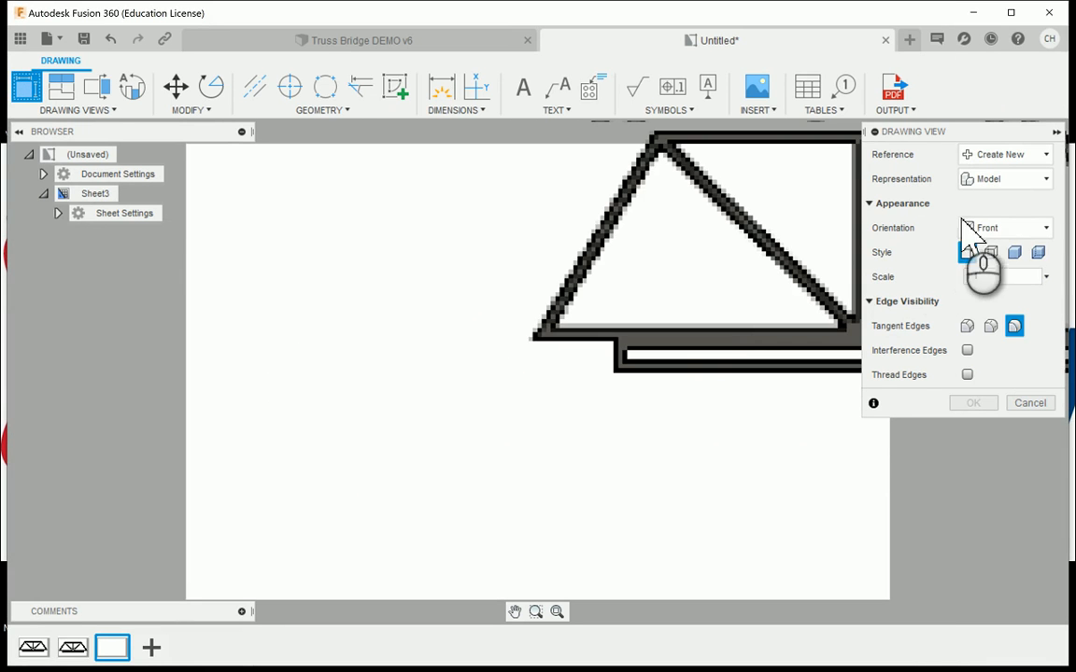
left_click(993, 229)
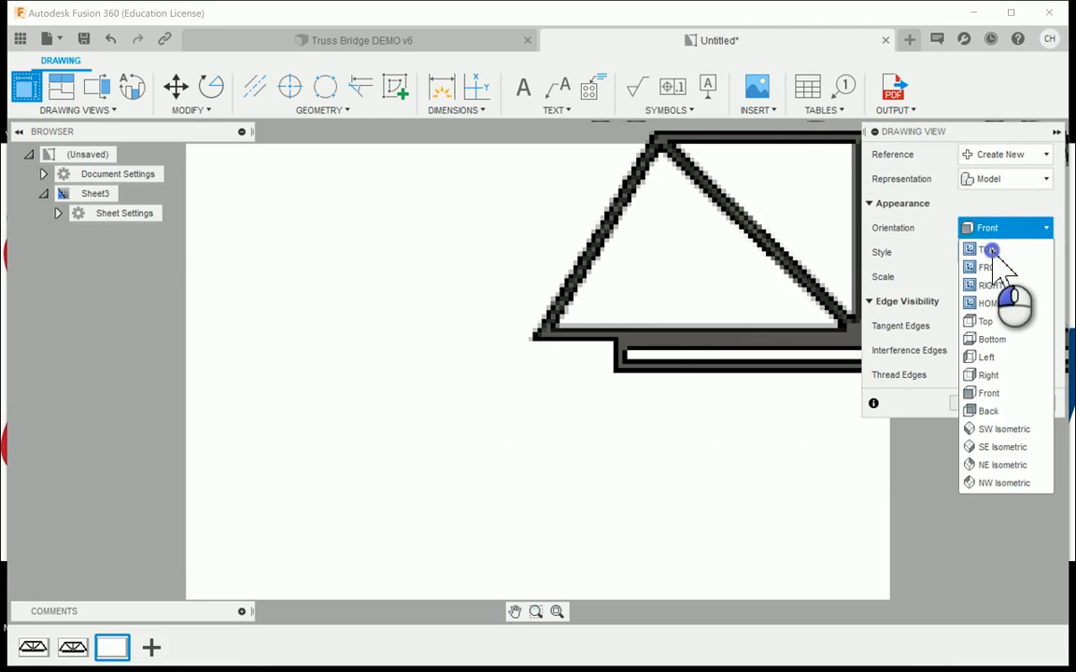
left_click(991, 250)
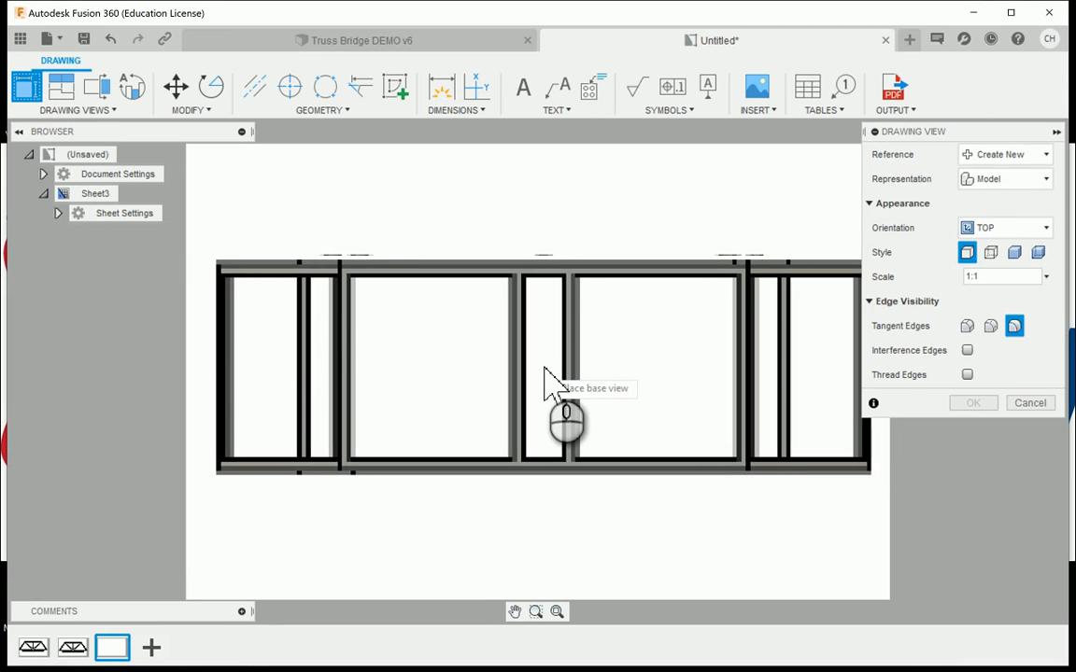
left_click(545, 369)
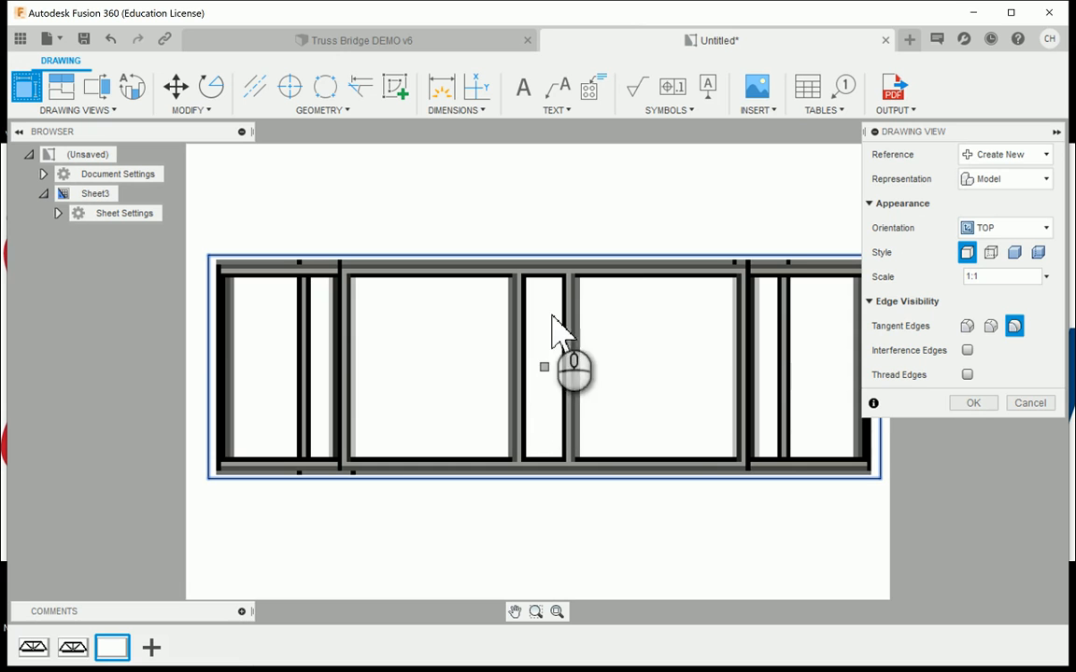
left_click(971, 404)
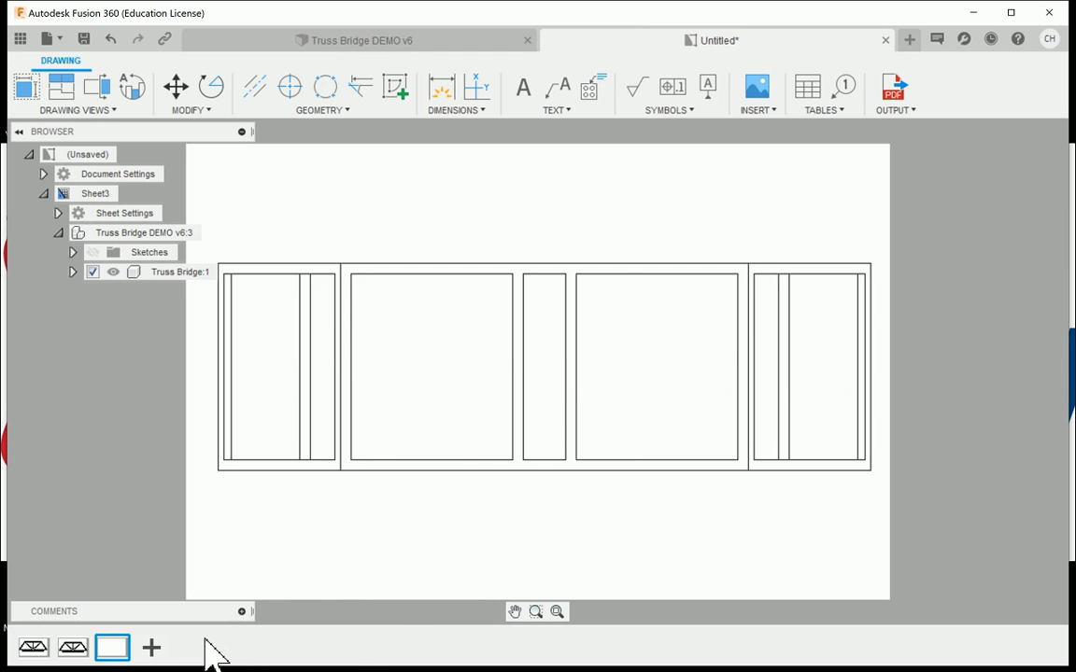
- Add a fourth sheet and place a base view with the Bottom orientation at 1:1 scale, centred on the sheet
left_click(151, 647)
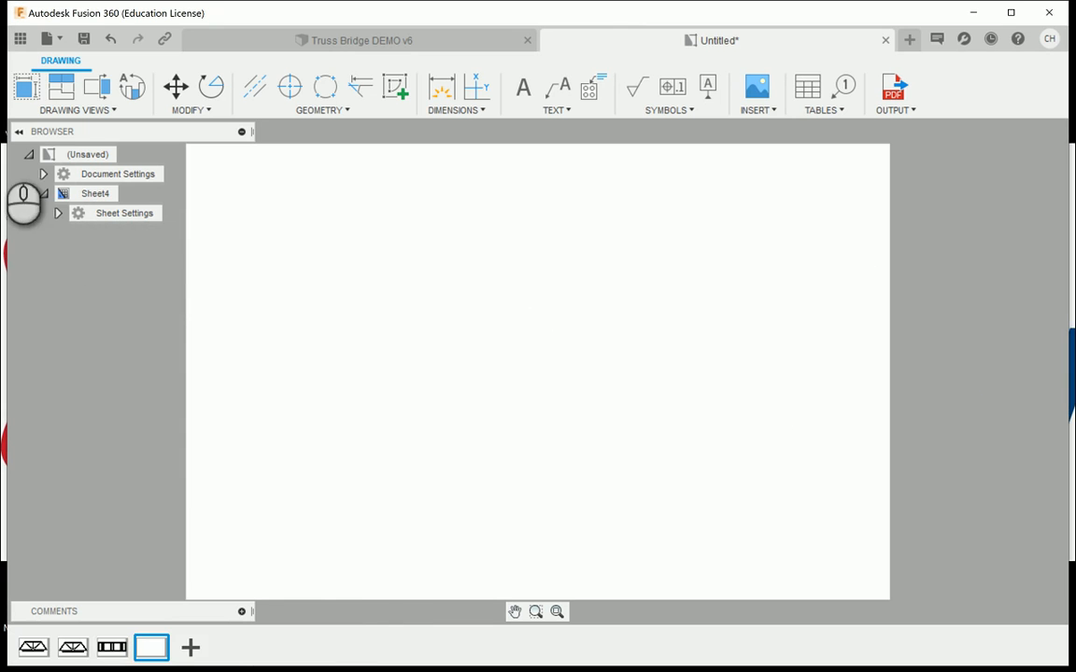
left_click(28, 90)
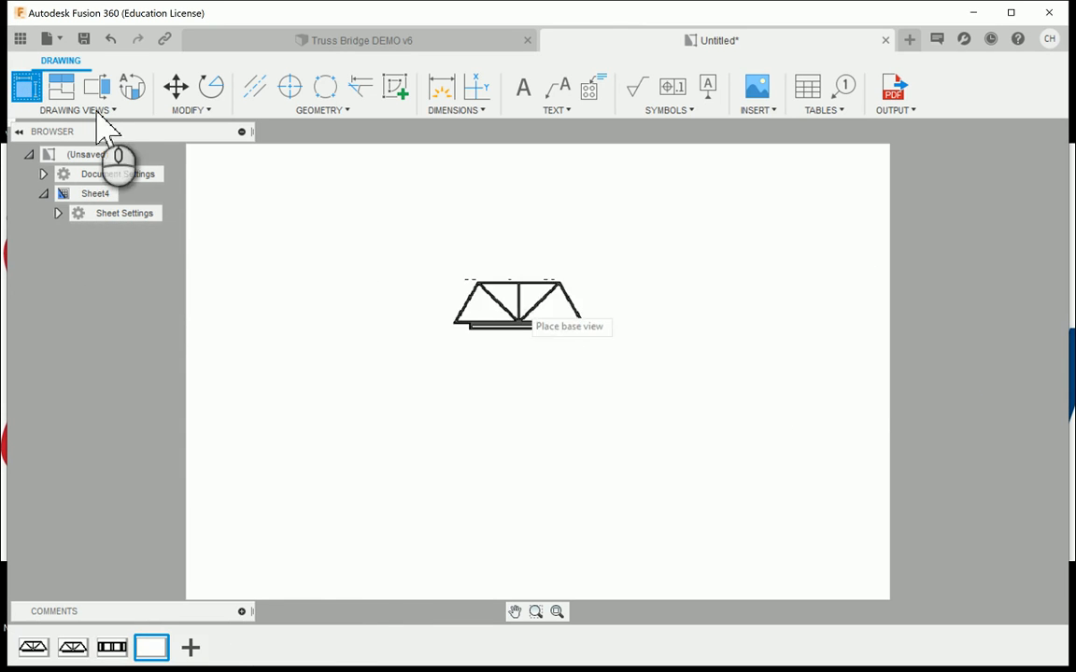
left_click(1032, 228)
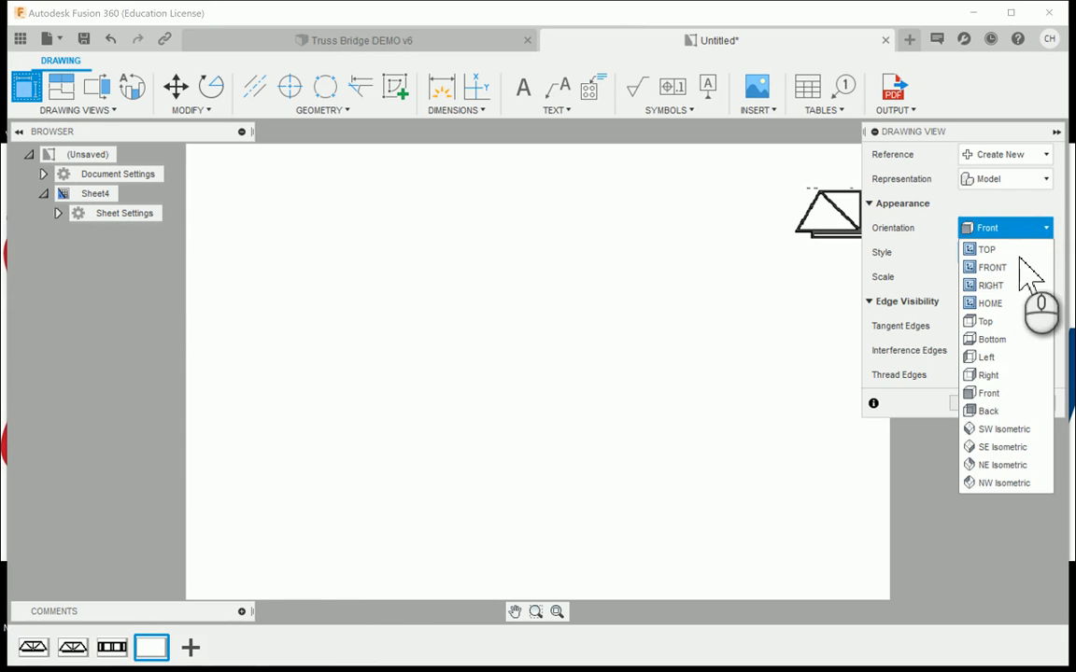
left_click(999, 338)
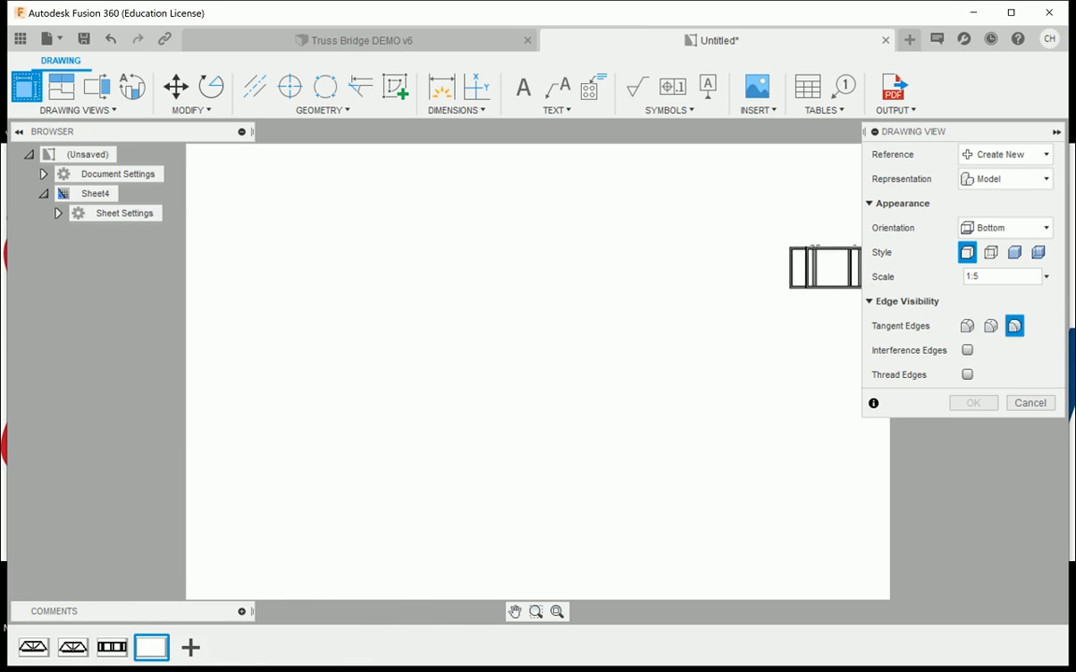
left_click(1043, 278)
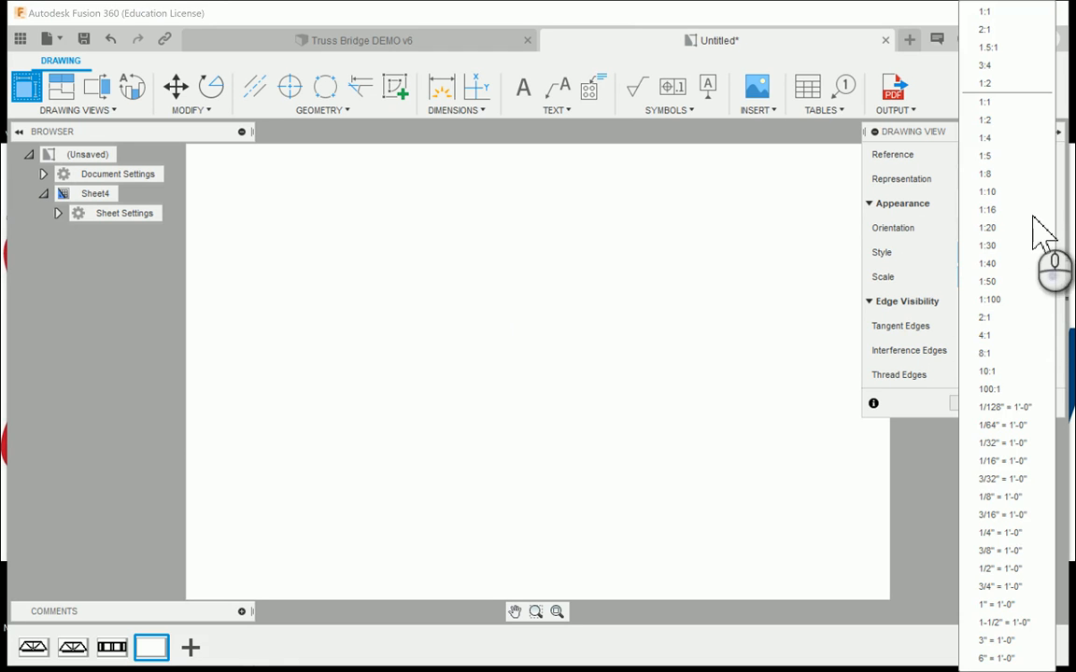
left_click(1004, 102)
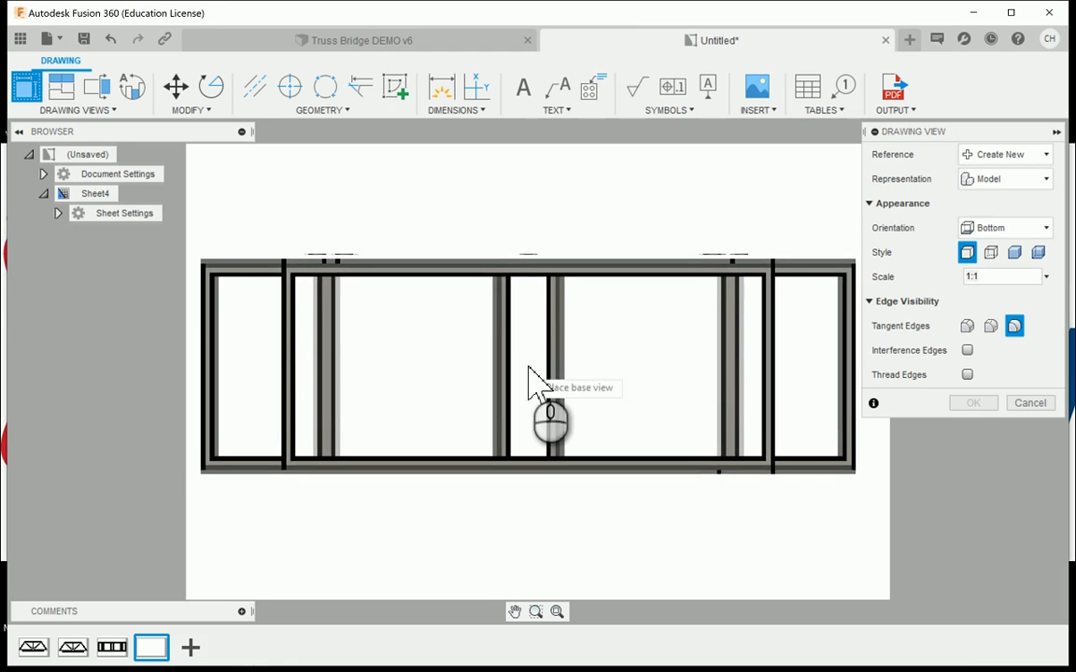
left_click(529, 369)
left_click(961, 403)
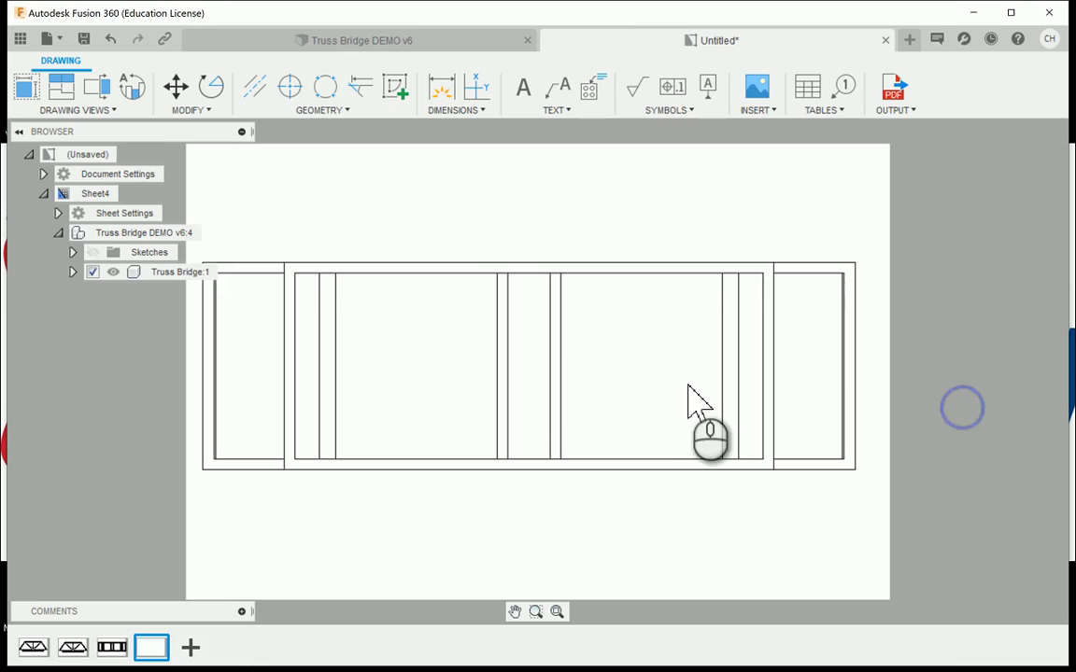
left_click(648, 377)
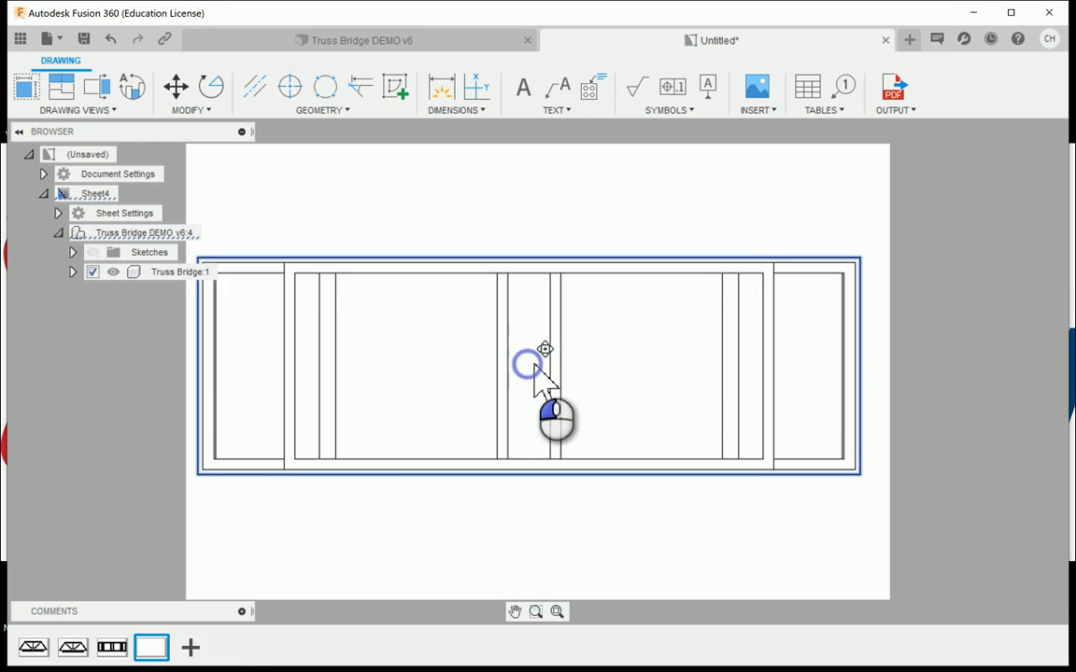
left_click_drag(534, 365, 562, 252)
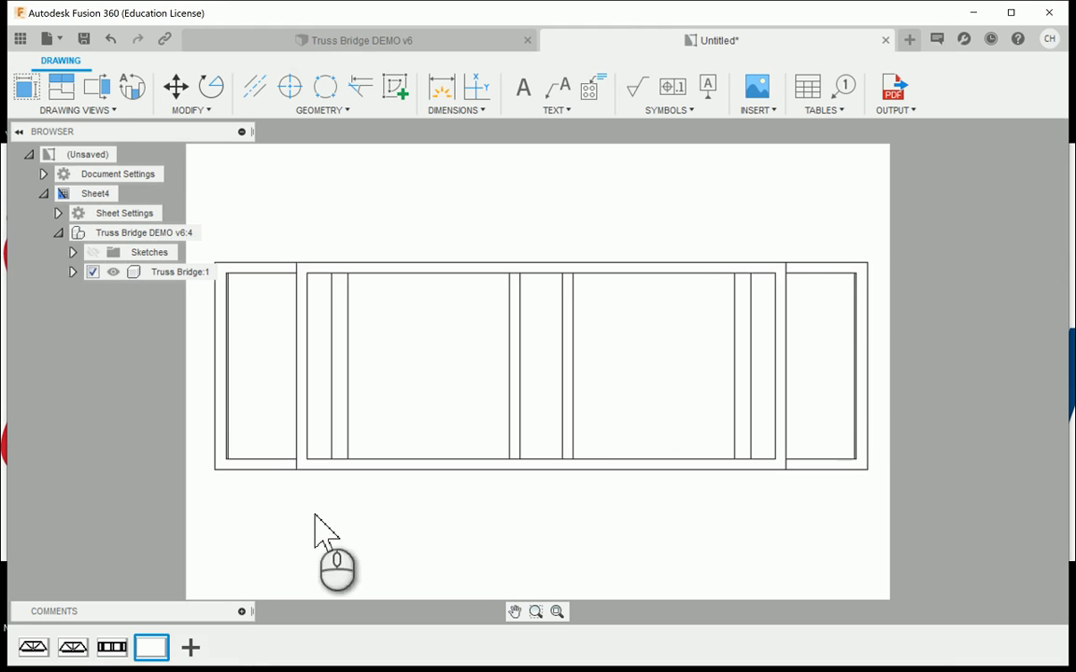
- Switch to the Truss Bridge DEMO v6 design and examine the lower frame and overall truss, ending in the home view
left_click(244, 42)
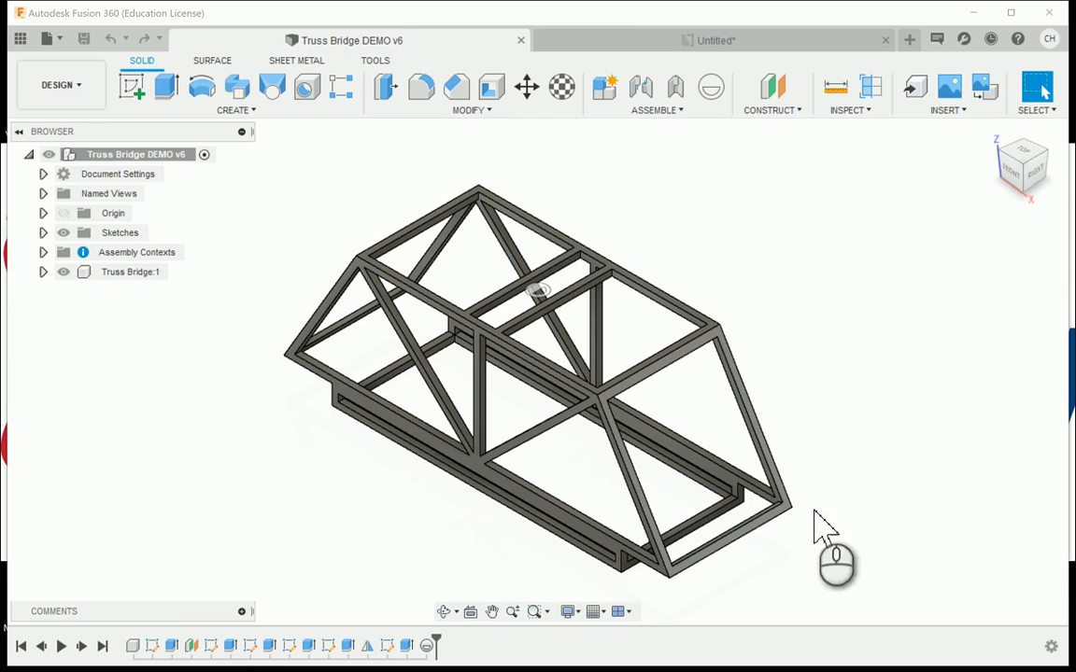
mouse_move(1043, 178)
middle_mouse_down("shift")
mouse_move(1024, 159)
mouse_move(977, 159)
mouse_move(957, 173)
middle_mouse_up("shift")
left_click_drag(943, 140, 1048, 174)
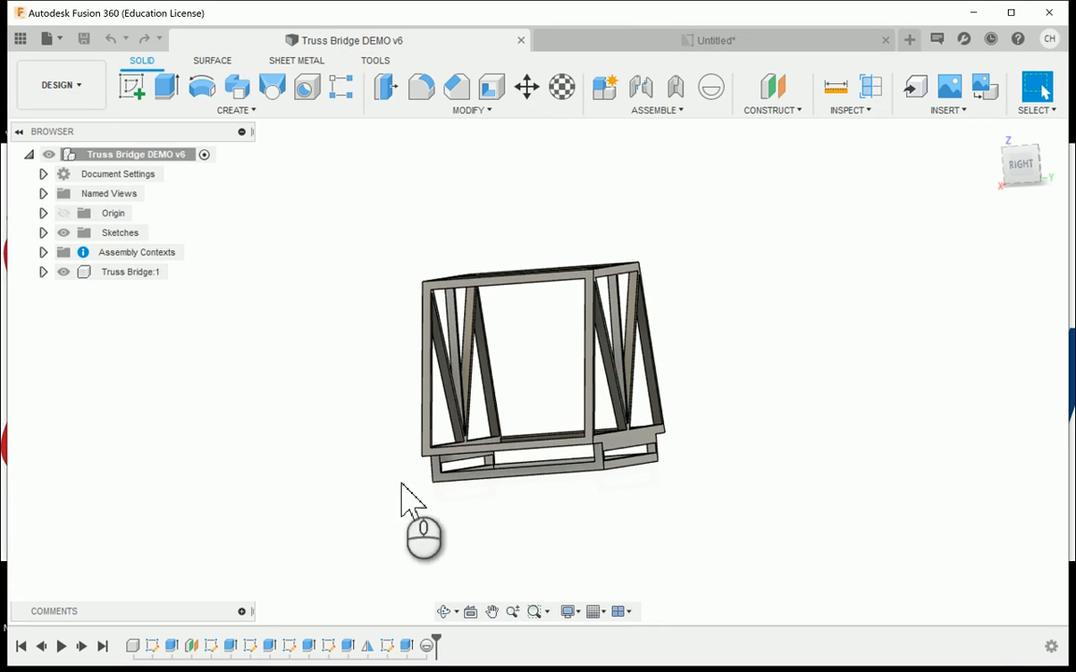
scroll(476, 483, "up", 1)
scroll(477, 485, "up", 3)
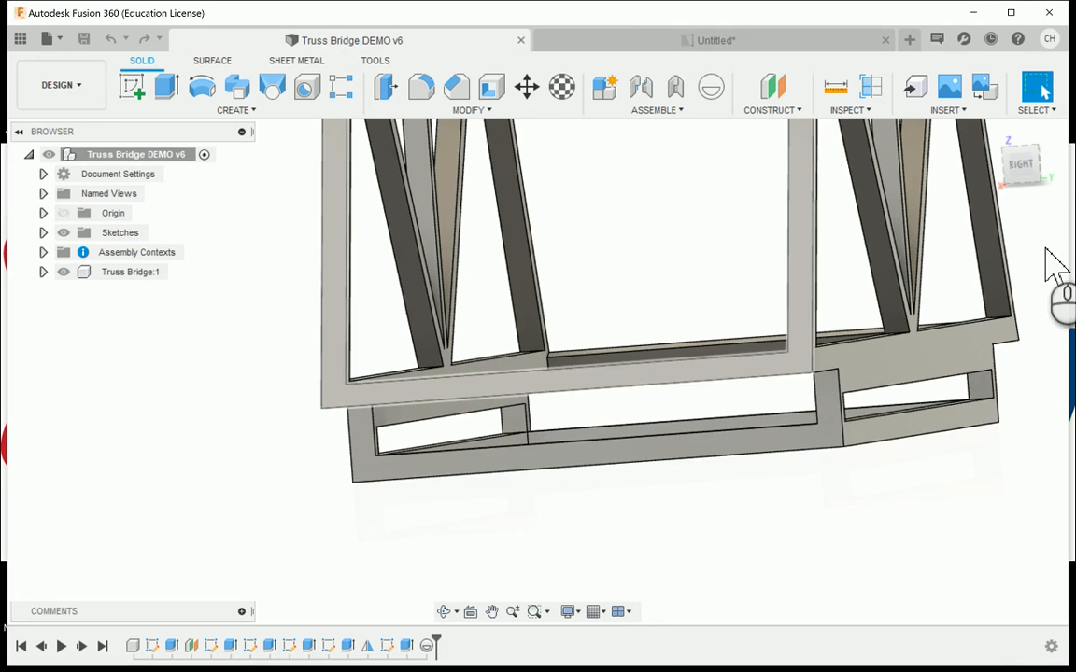
mouse_move(1064, 177)
left_mouse_down()
mouse_move(1074, 181)
mouse_move(1027, 169)
mouse_move(1026, 194)
left_mouse_up()
scroll(682, 254, "down", 5)
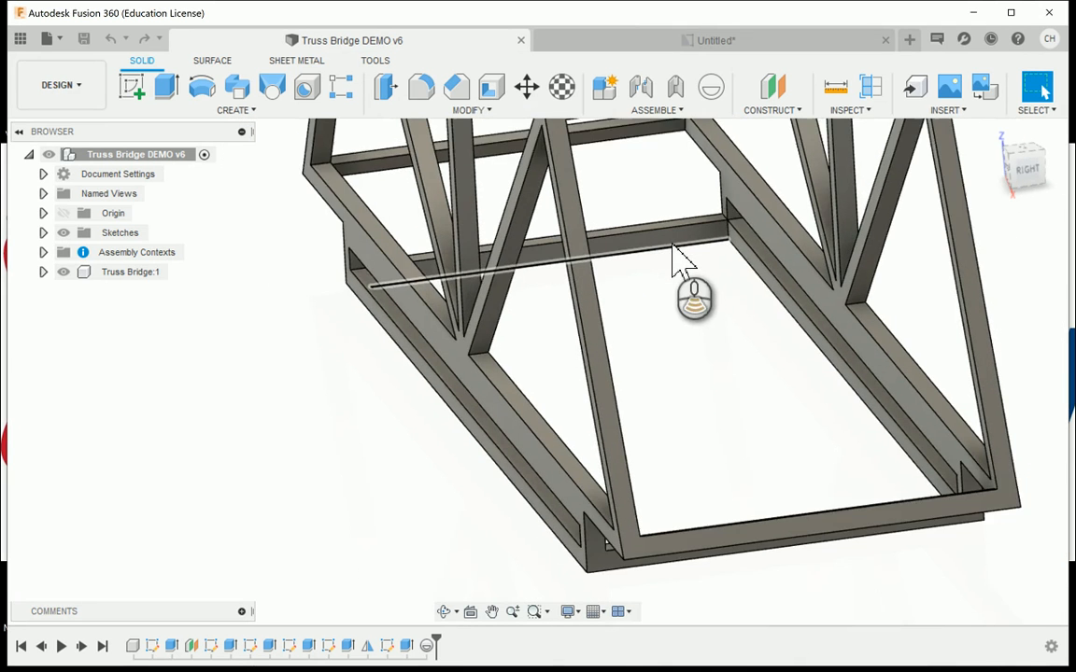
mouse_move(680, 257)
middle_mouse_down("shift")
mouse_move(631, 353)
mouse_move(576, 357)
middle_mouse_up("shift")
scroll(576, 358, "down", 5)
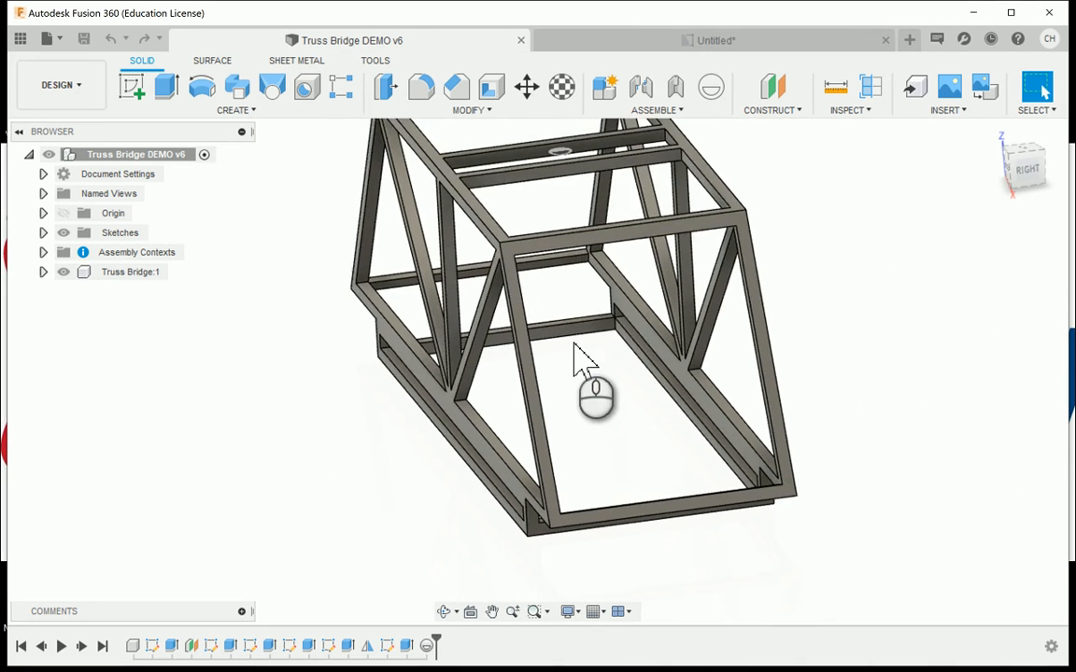
left_click(991, 131)
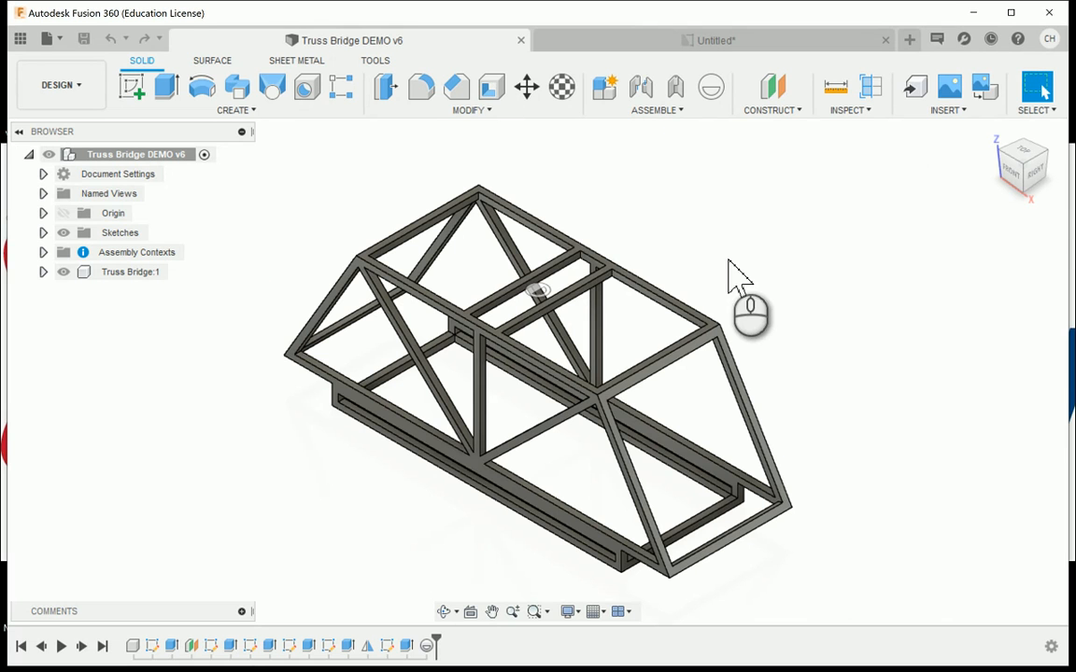
- Return to the untitled drawing and delete its fourth and third sheets, keeping only the two front-view sheets
left_click(619, 42)
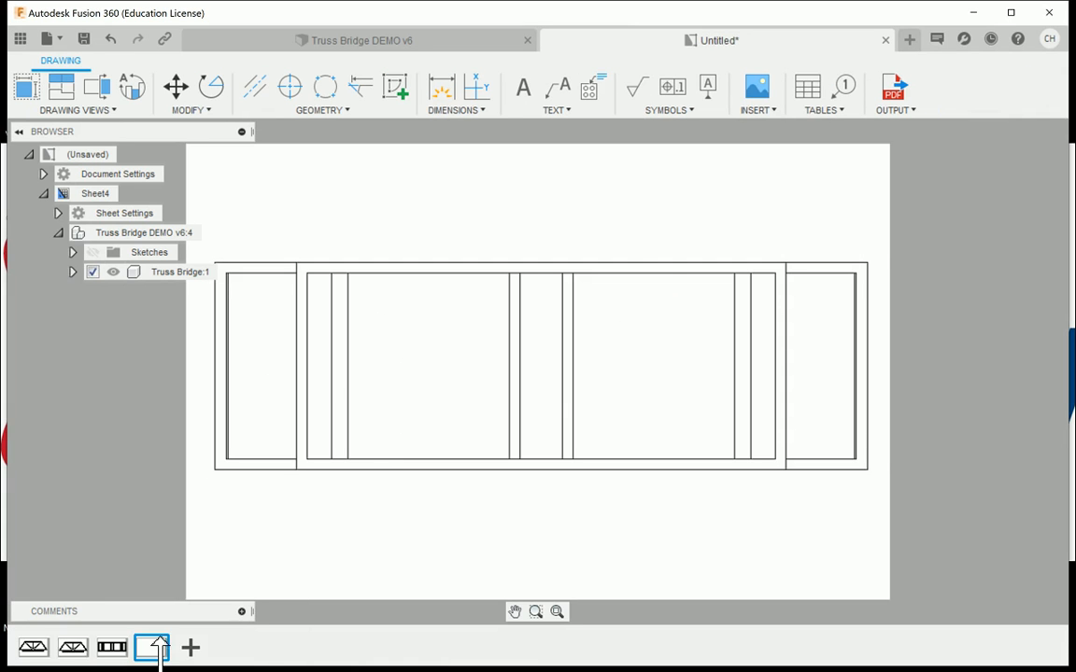
left_click(156, 646)
left_click(345, 492)
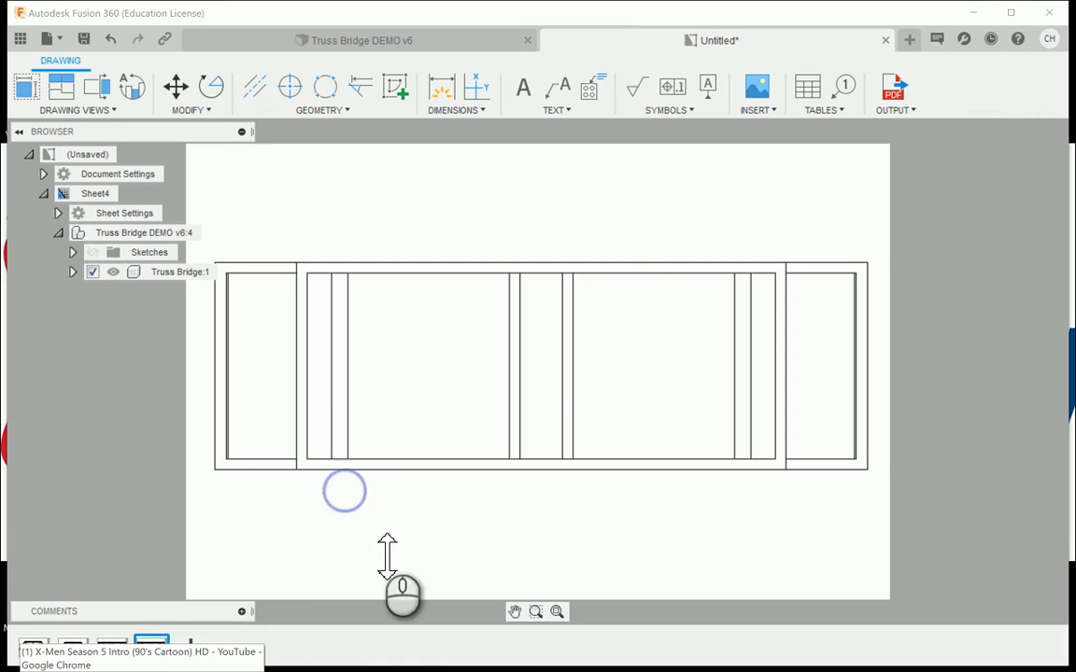
left_click(583, 228)
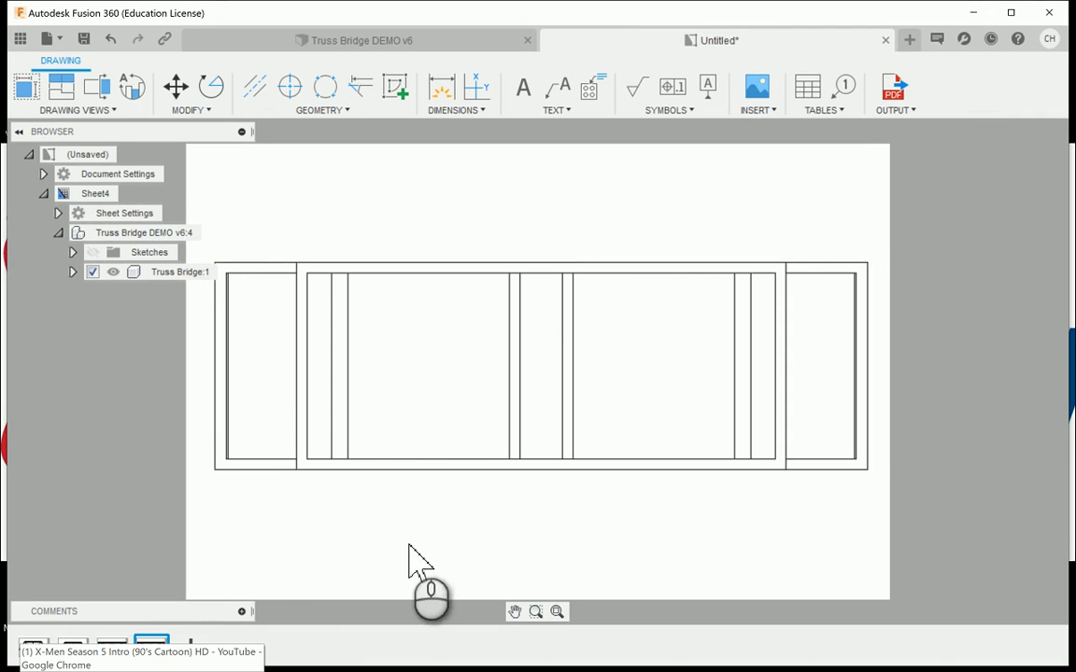
left_click(632, 264)
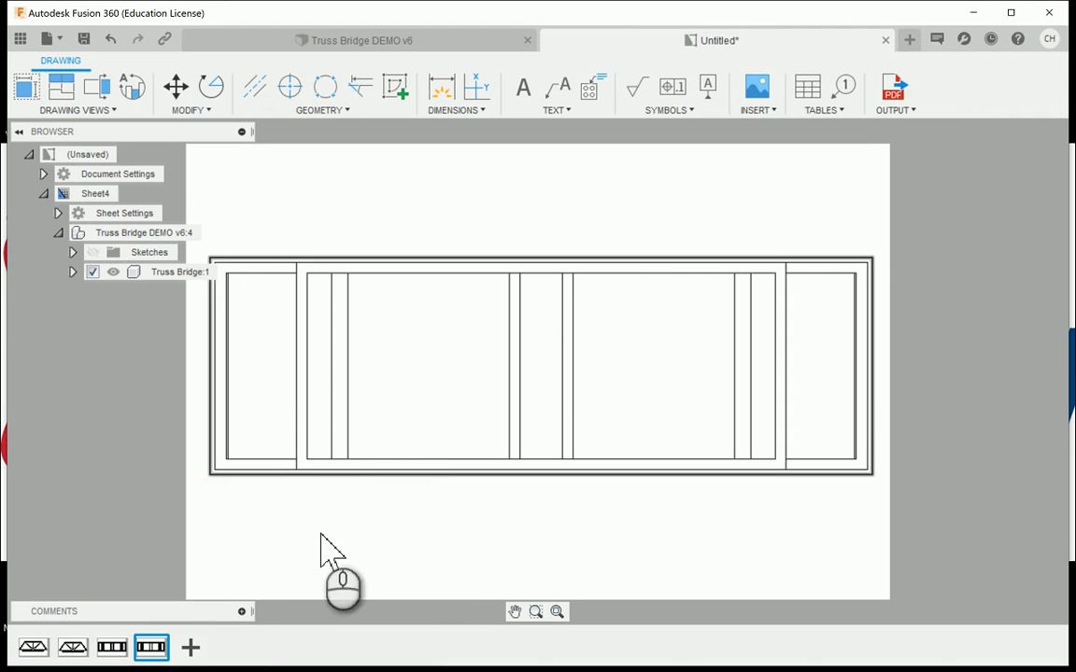
left_click(320, 547)
right_click(151, 647)
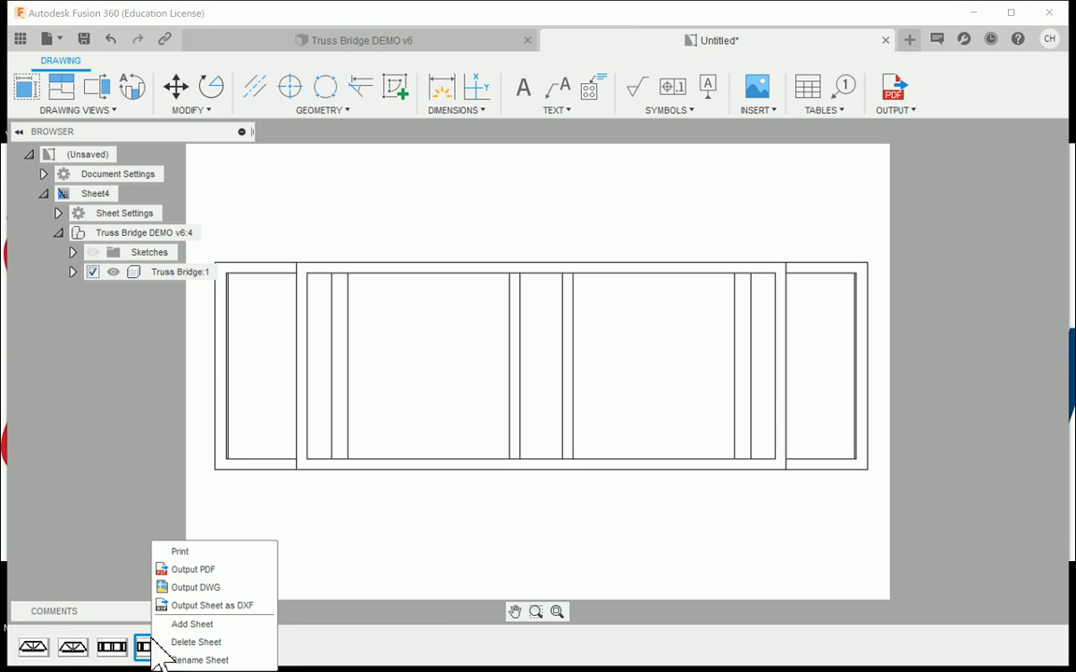
left_click(174, 642)
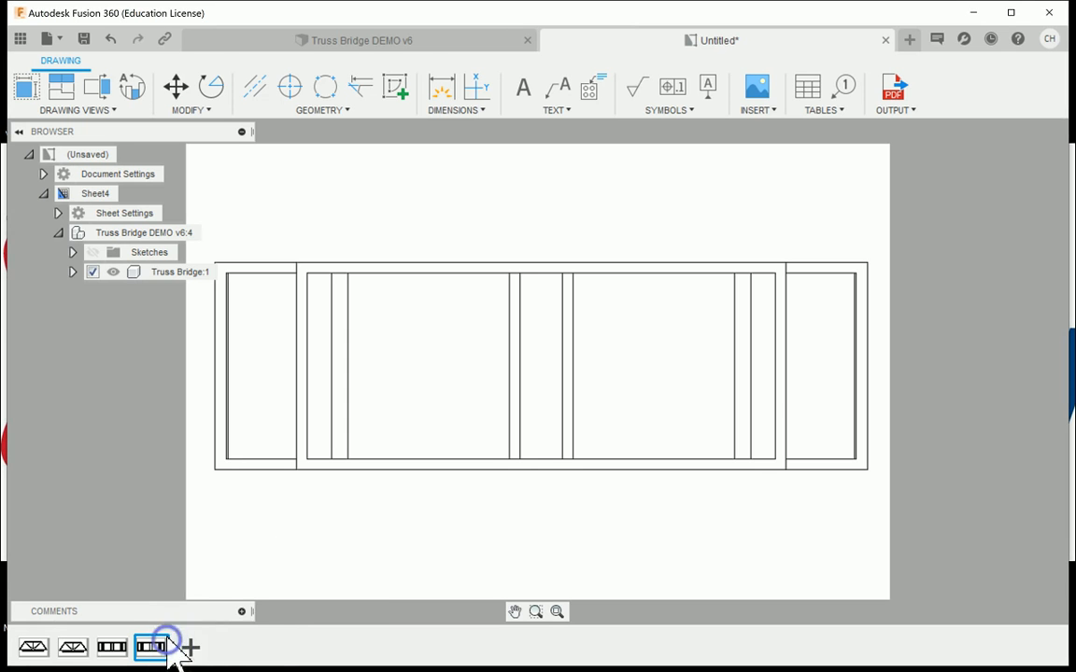
right_click(110, 651)
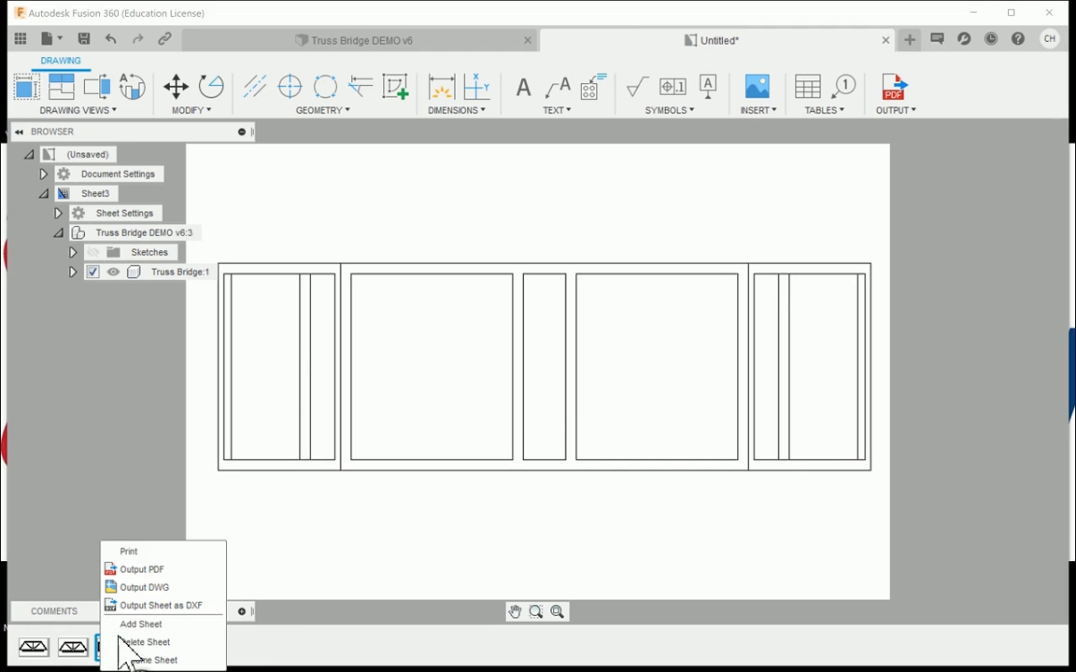
left_click(142, 641)
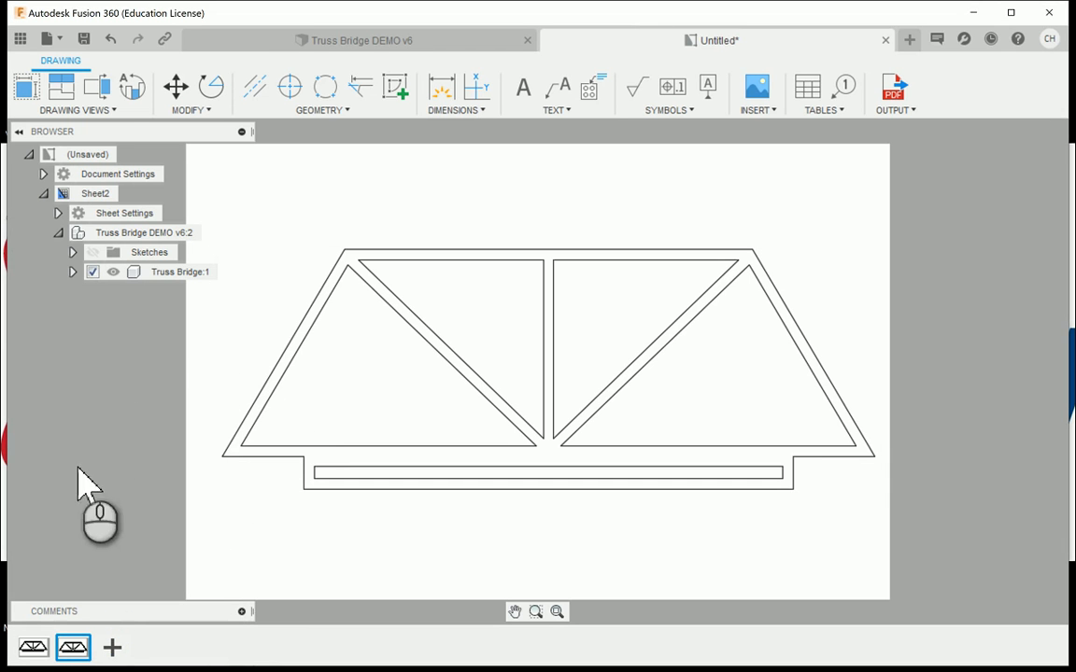
- Go back to the first sheet and set up a PDF output covering All Sheets
left_click(32, 647)
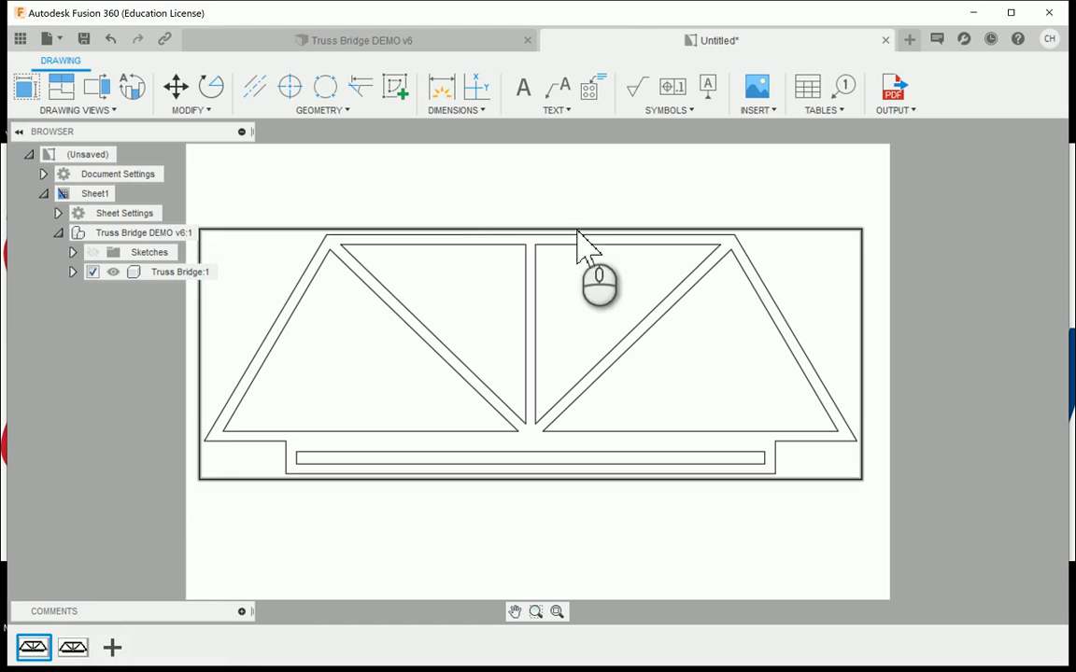
left_click(897, 103)
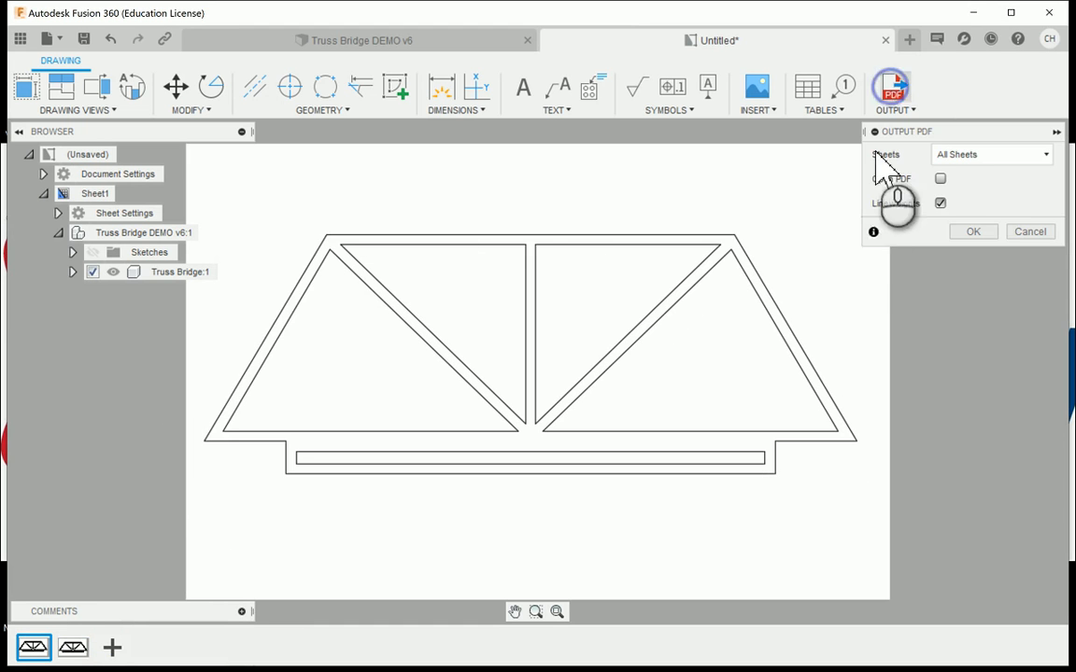
left_click(976, 155)
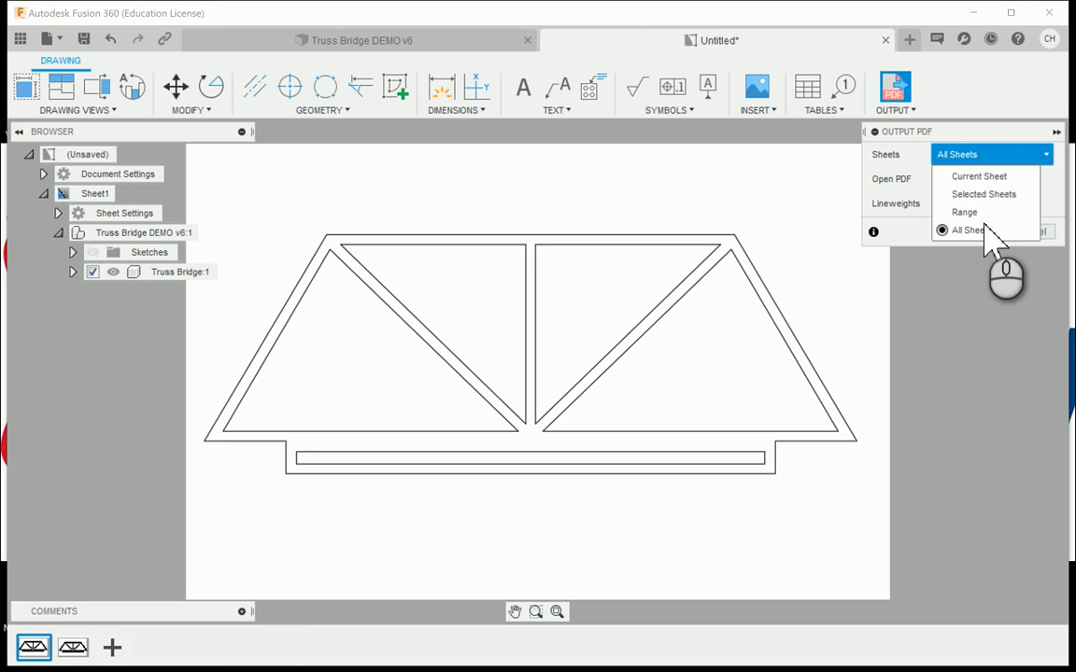
left_click(981, 230)
left_click(940, 178)
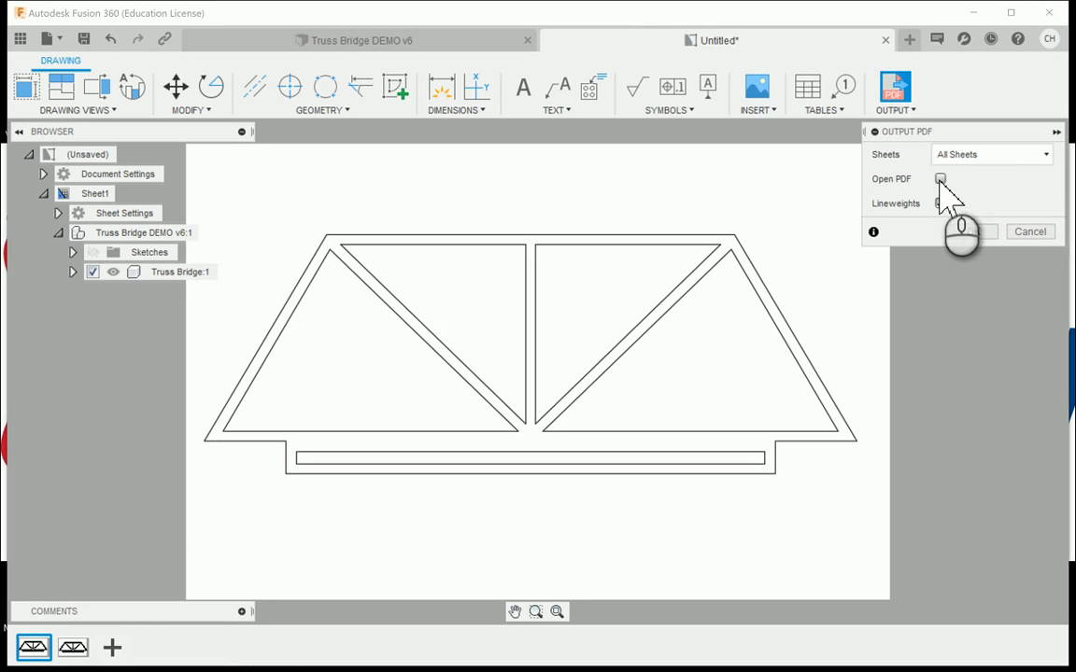
left_click(972, 232)
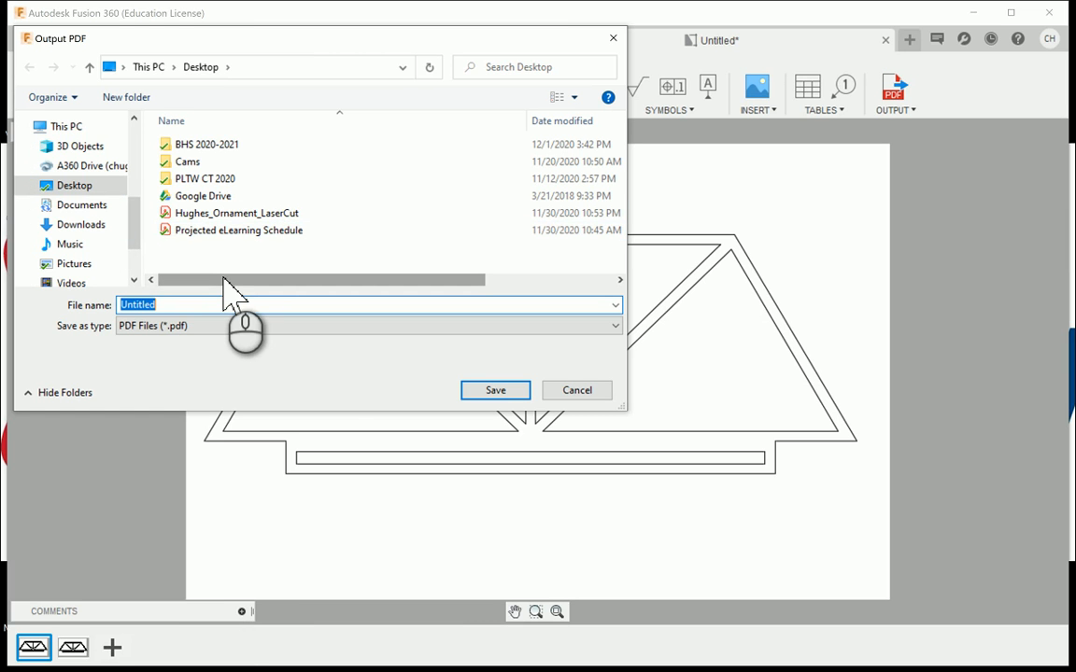
- Save the PDF to the Desktop, naming it with the author's surname followed by _TrussBridgeDesign
type("Hughes")
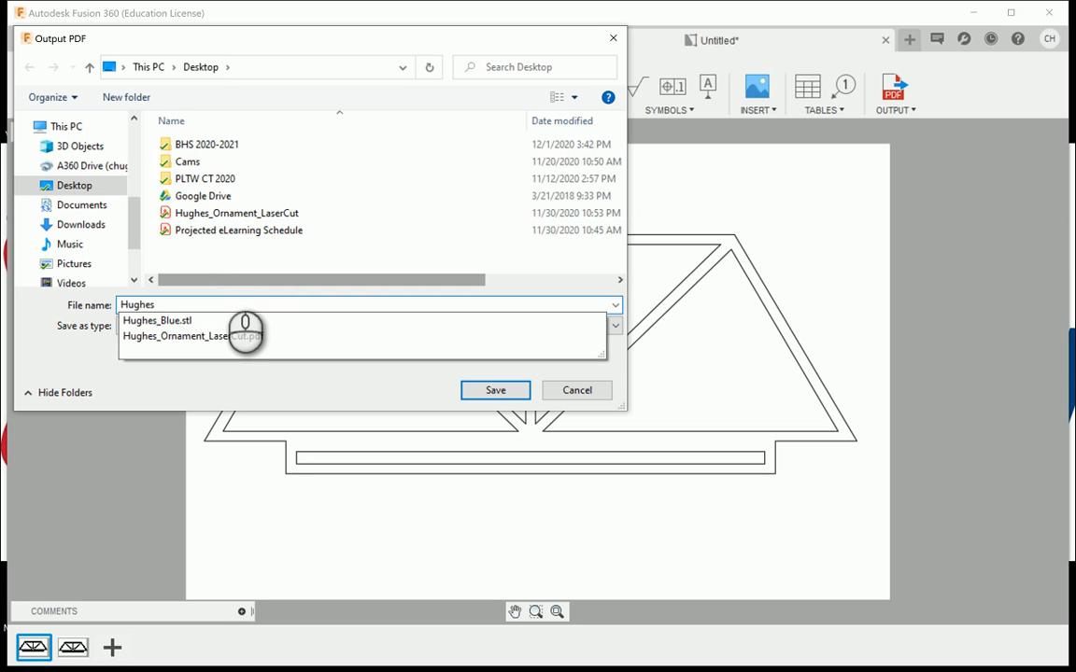
type("_TrussBridgeDesign")
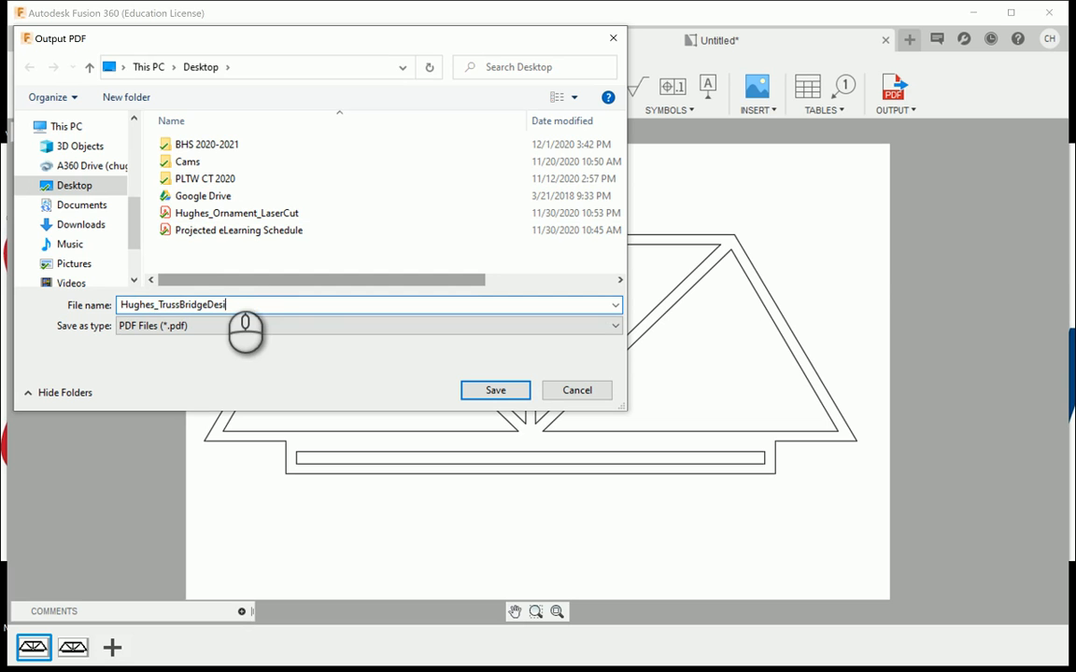
left_click(489, 389)
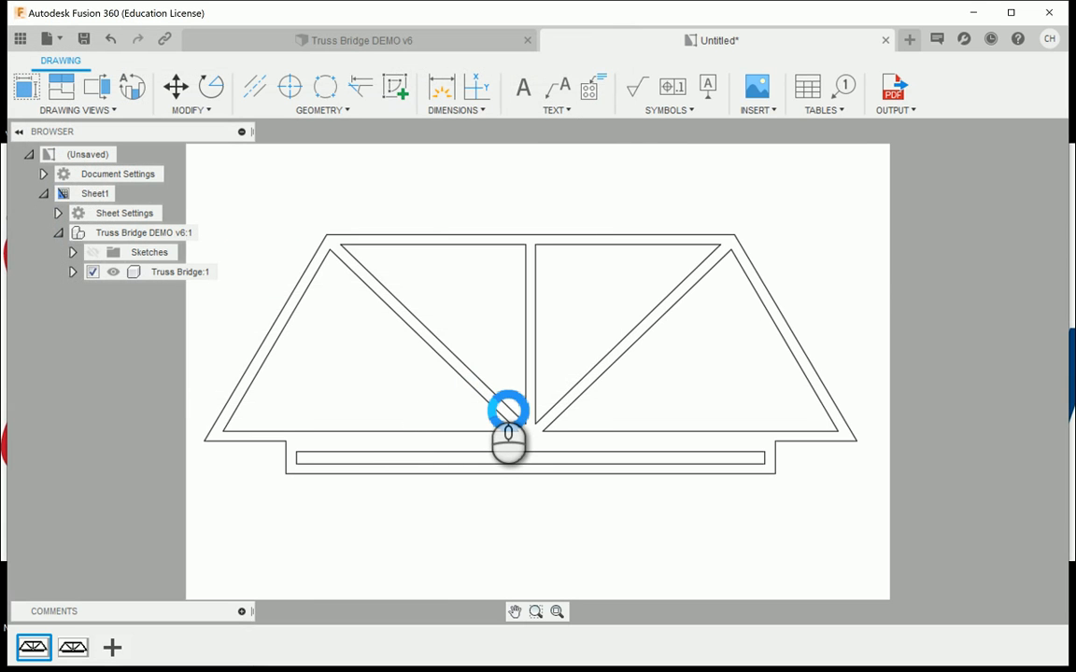